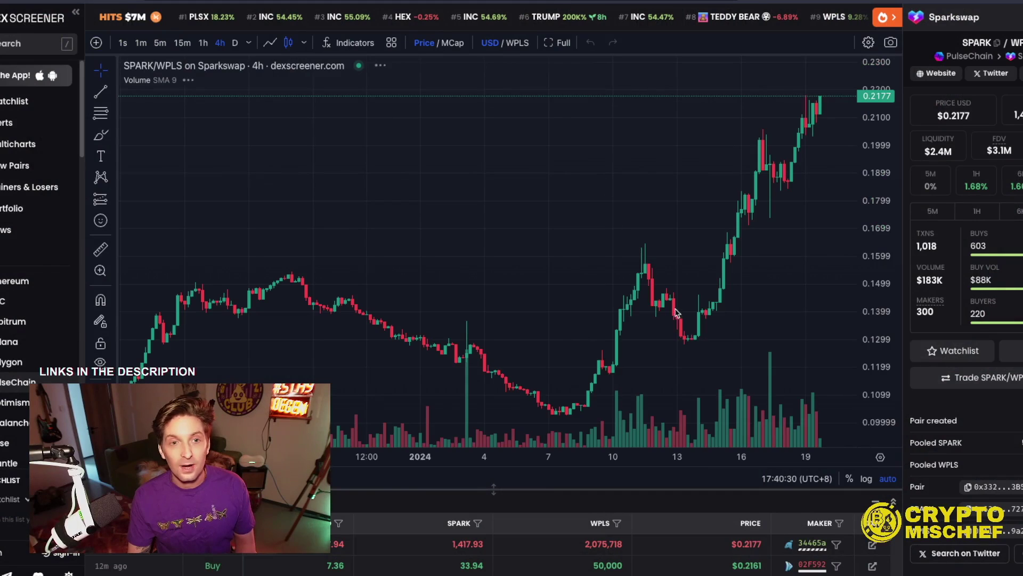
Examine the full SPARK/WPLS price history on the 4-hour Sparkswap chart and the daily PulseX chart
{"action": "scroll", "coordinate": [616, 303], "scroll_direction": "down", "scroll_amount": 5}
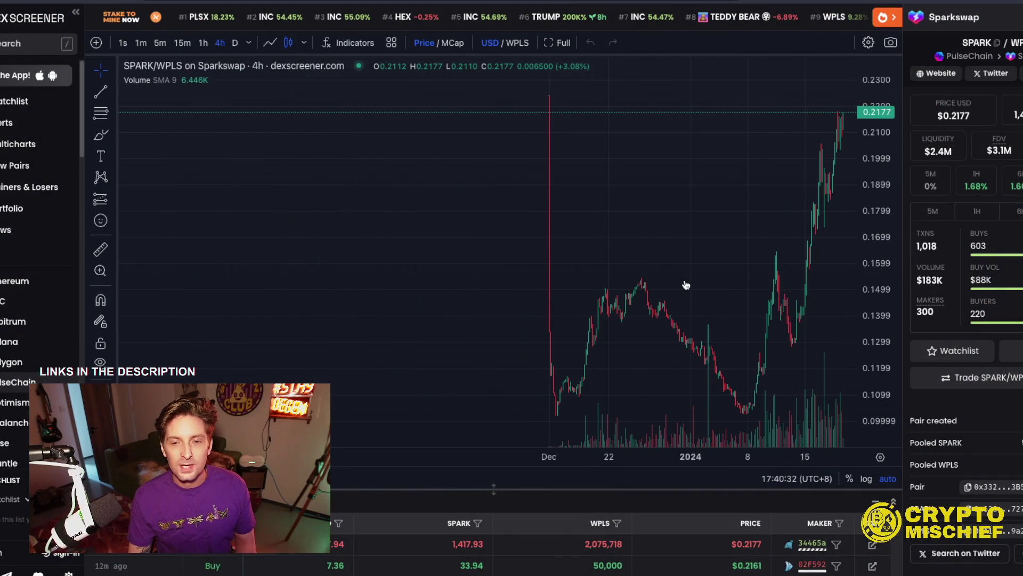
{"action": "left_click_drag", "start_coordinate": [613, 285], "coordinate": [464, 303]}
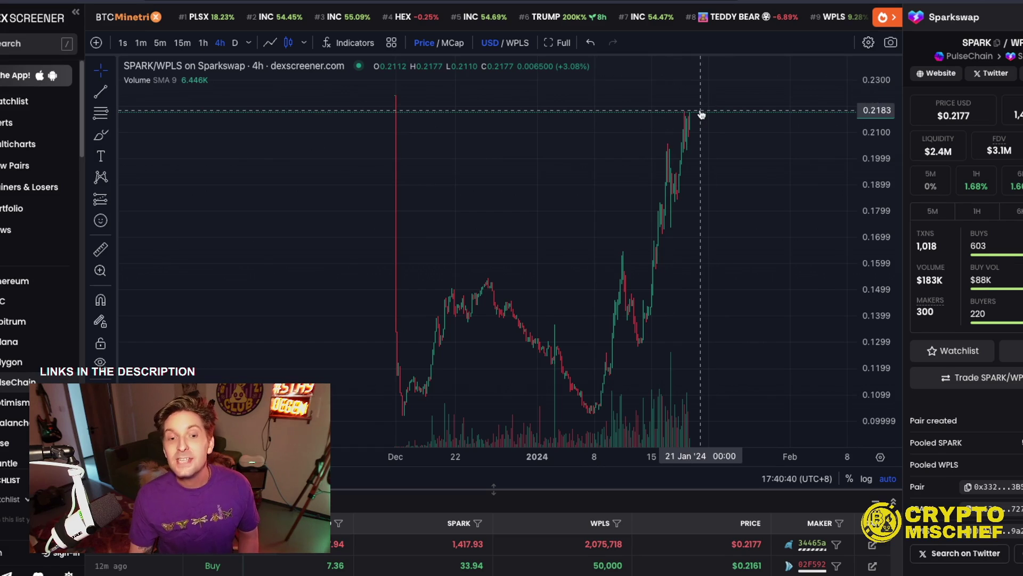
{"action": "scroll", "coordinate": [593, 275], "scroll_direction": "up", "scroll_amount": 5}
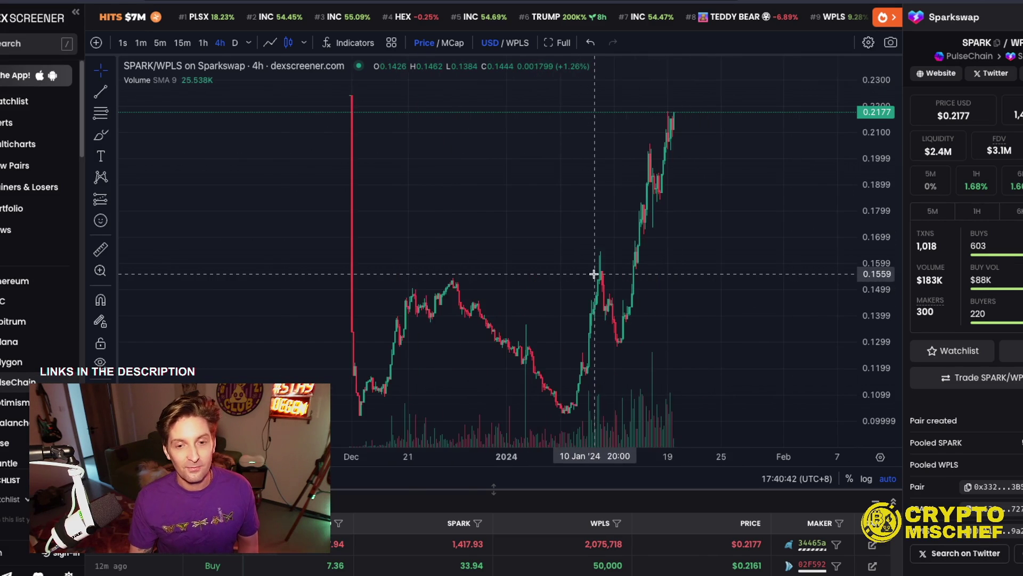
{"action": "scroll", "coordinate": [593, 275], "scroll_direction": "down", "scroll_amount": 6}
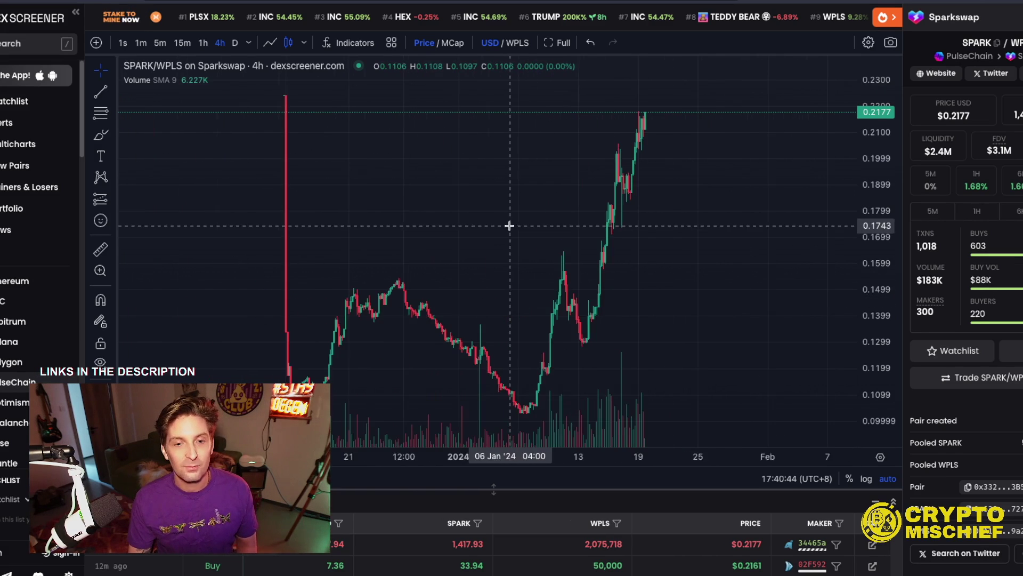
{"action": "scroll", "coordinate": [511, 218], "scroll_direction": "left", "scroll_amount": 3}
{"action": "left_click_drag", "start_coordinate": [509, 219], "coordinate": [302, 267]}
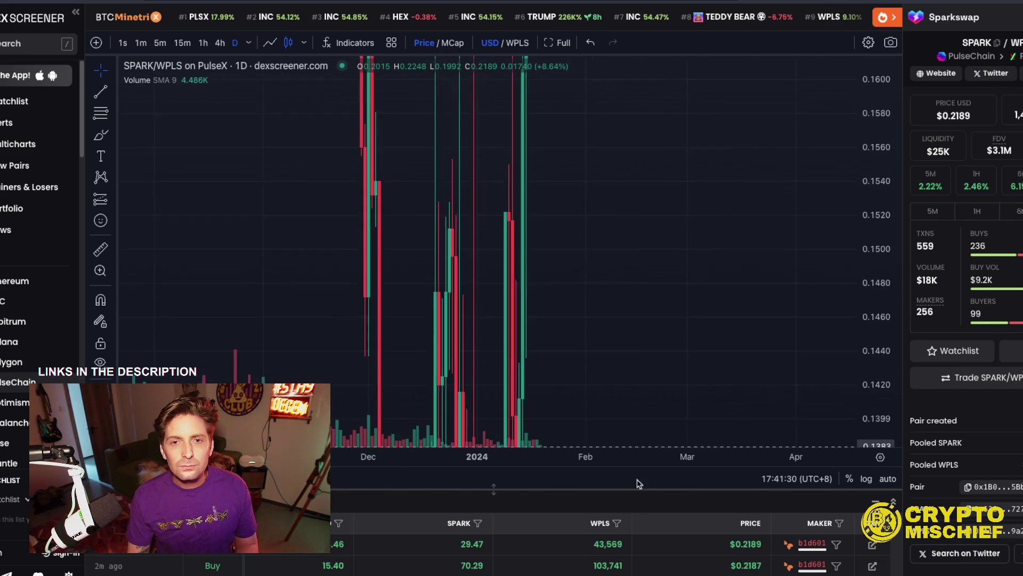
{"action": "left_click_drag", "start_coordinate": [660, 234], "coordinate": [650, 298]}
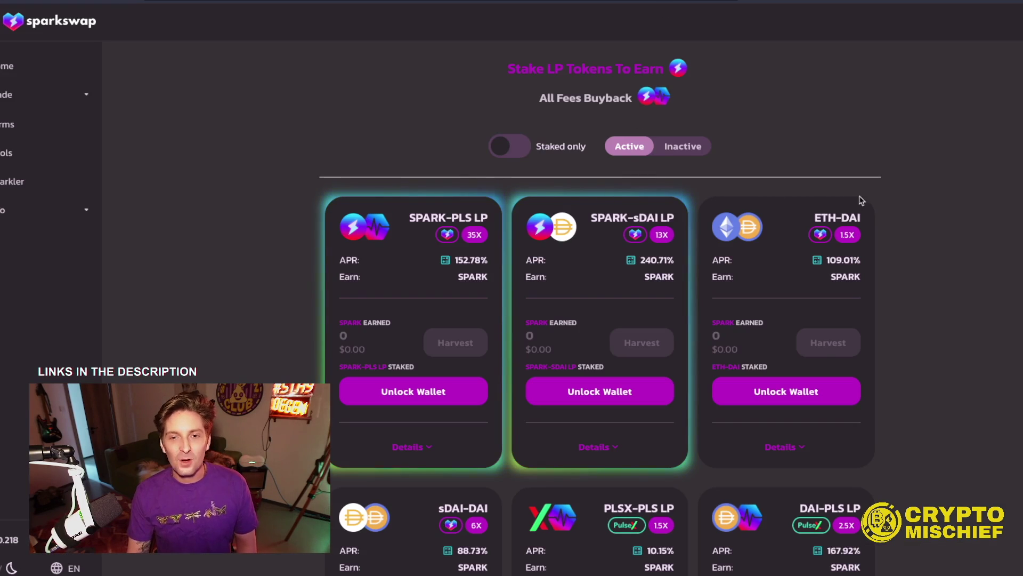
Connect the Metamask wallet to Sparkswap from the LP staking farms page
{"action": "scroll", "coordinate": [862, 183], "scroll_direction": "down", "scroll_amount": 3}
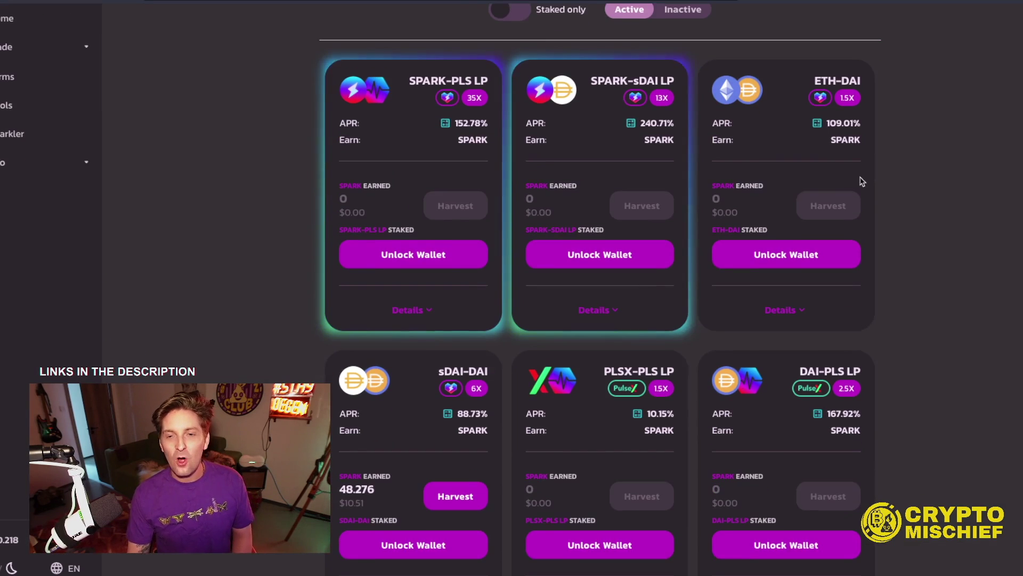
{"action": "scroll", "coordinate": [862, 183], "scroll_direction": "up", "scroll_amount": 1}
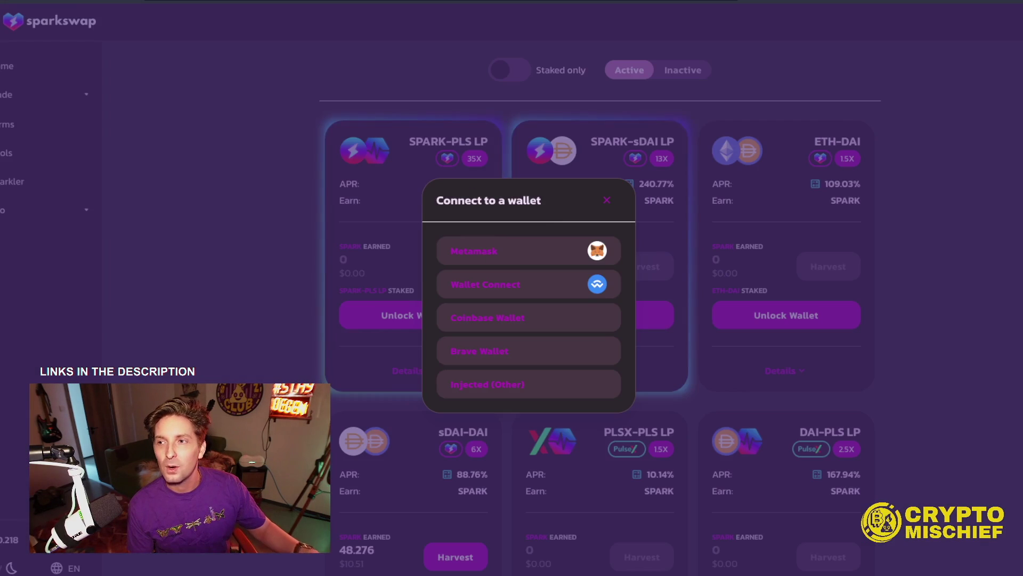
{"action": "left_click", "coordinate": [515, 251]}
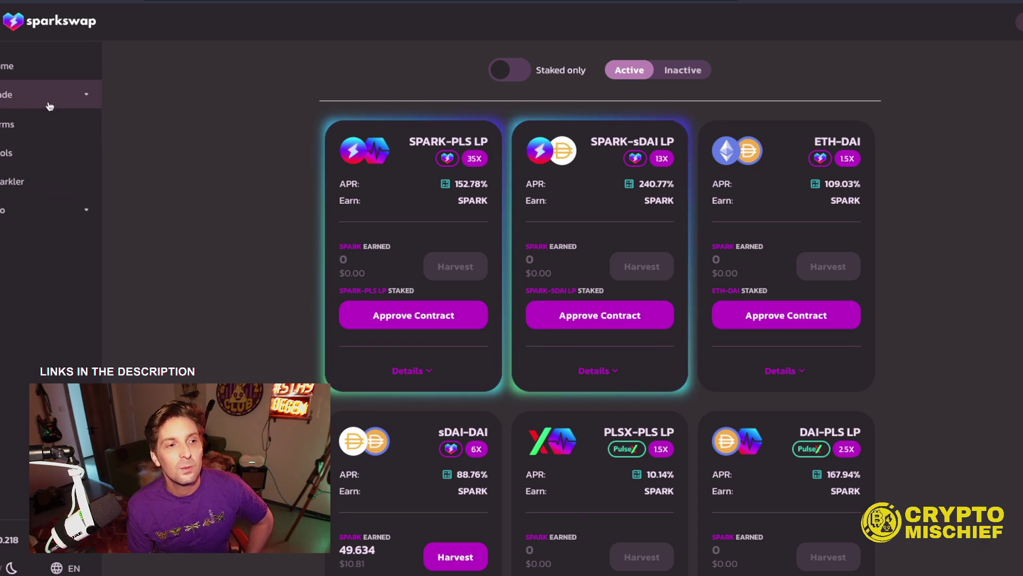
Open the Sparkswap Bridge and set the destination network to BSC for bridging DAI from Pulse
{"action": "left_click", "coordinate": [83, 100]}
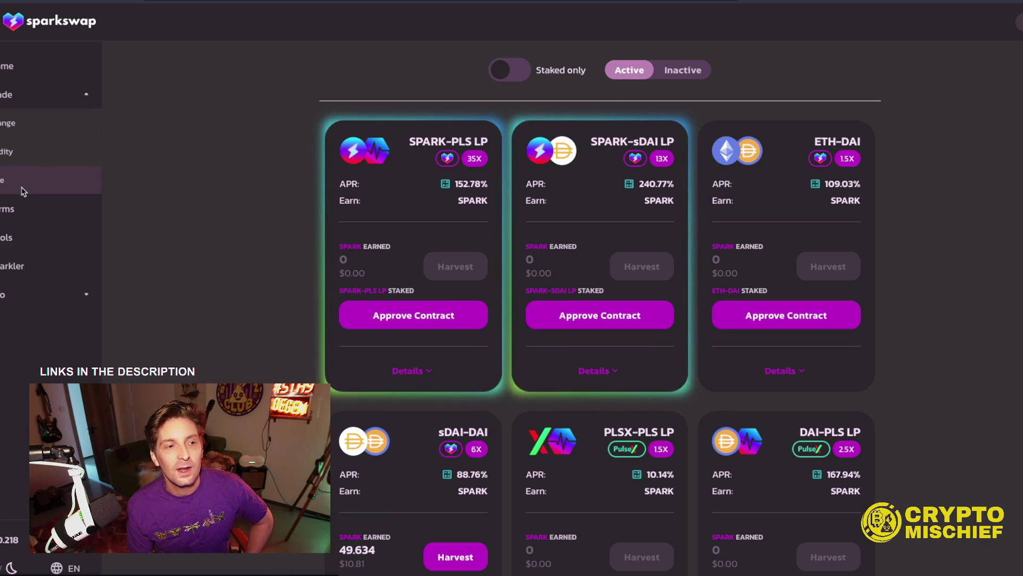
{"action": "left_click", "coordinate": [64, 181]}
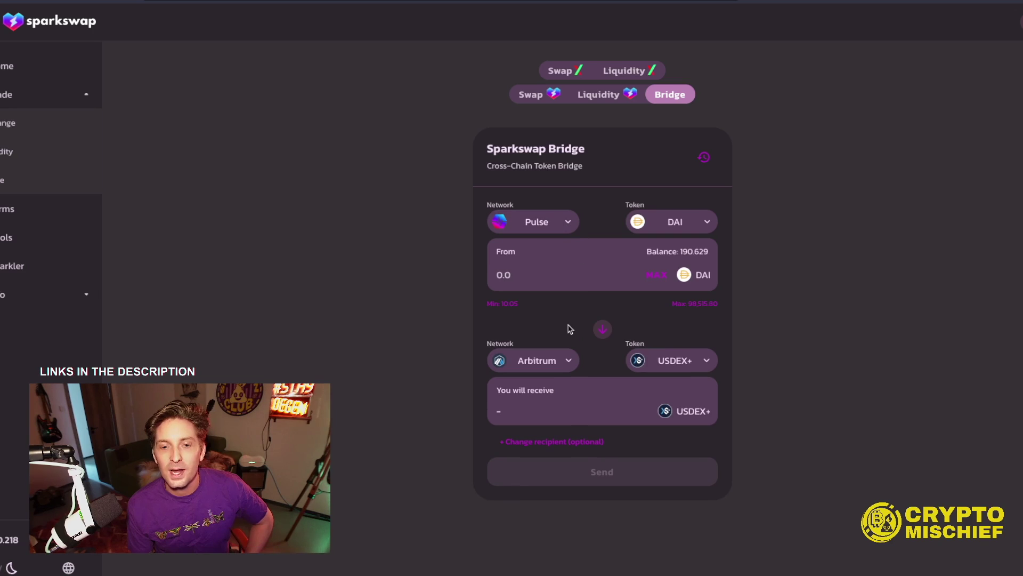
{"action": "left_click", "coordinate": [569, 359]}
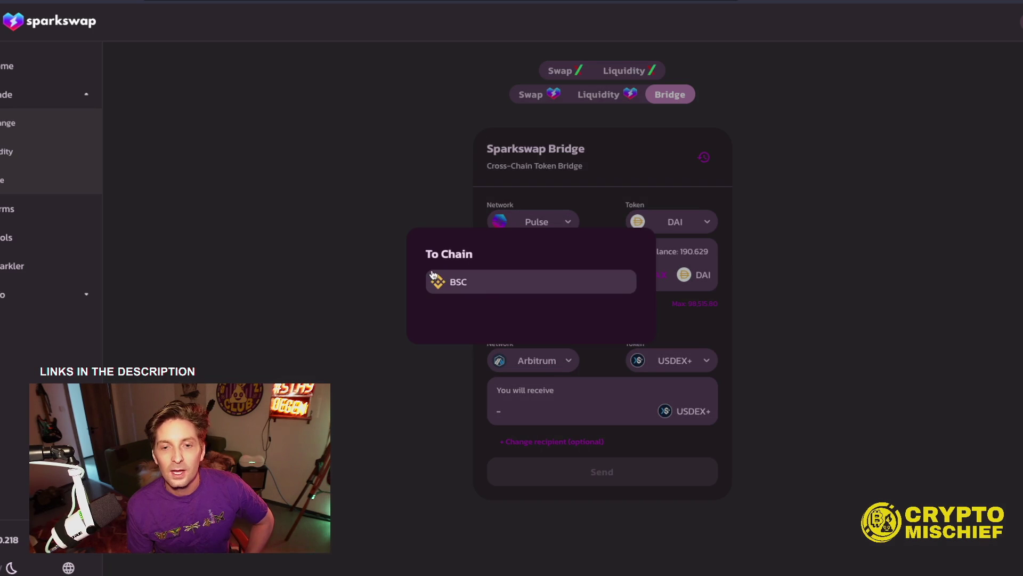
{"action": "left_click", "coordinate": [433, 276]}
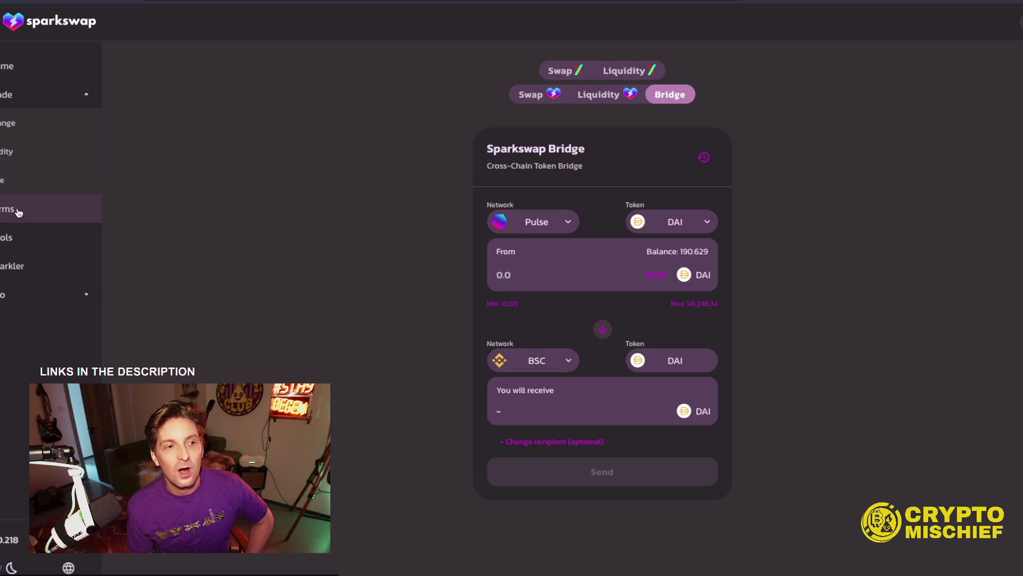
Open the Farms page and examine the SPARK-sDAI LP farm, highlighting its name and APR
{"action": "left_click", "coordinate": [40, 208]}
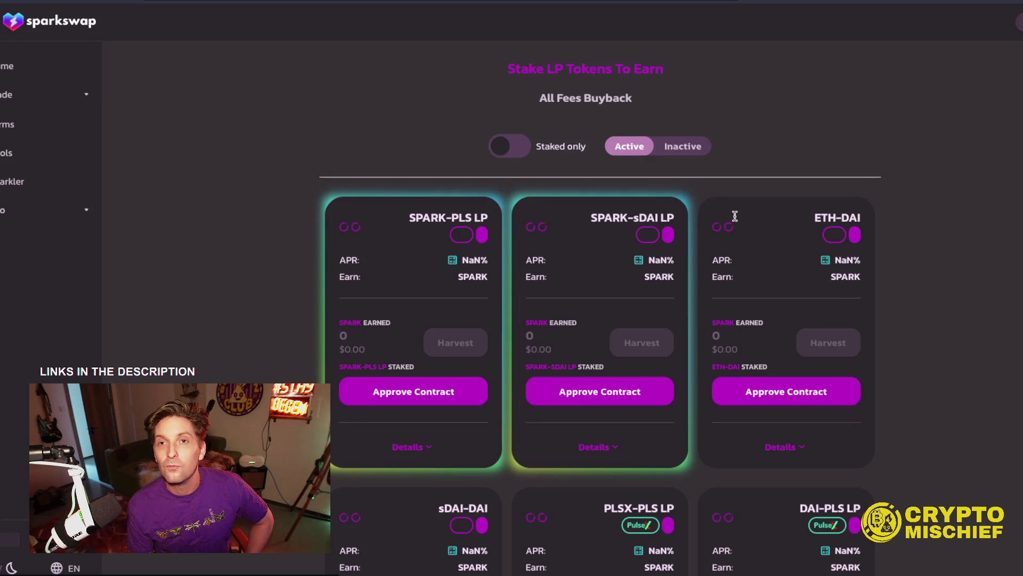
{"action": "scroll", "coordinate": [853, 298], "scroll_direction": "down", "scroll_amount": 2}
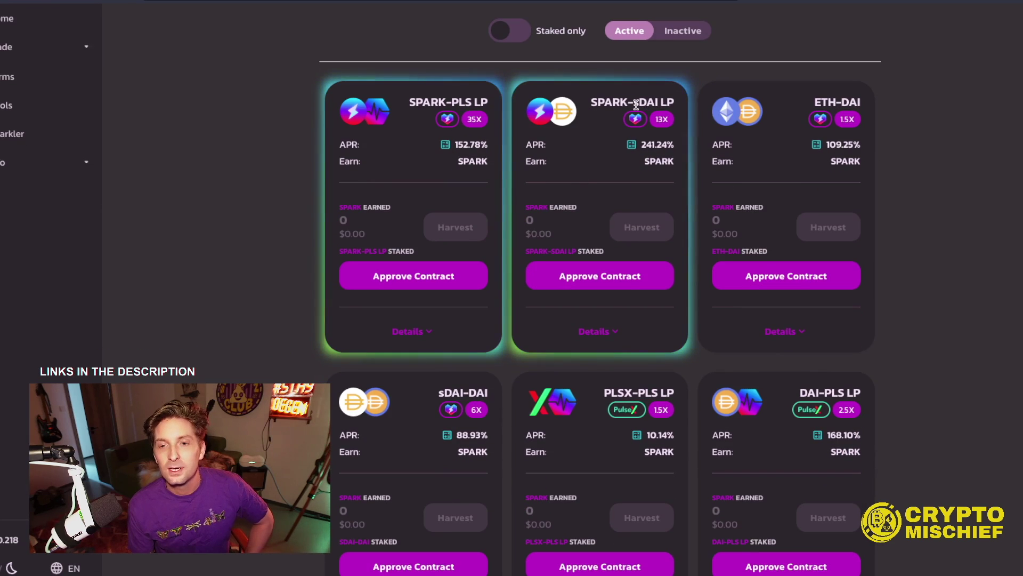
{"action": "left_click_drag", "start_coordinate": [634, 101], "coordinate": [675, 103]}
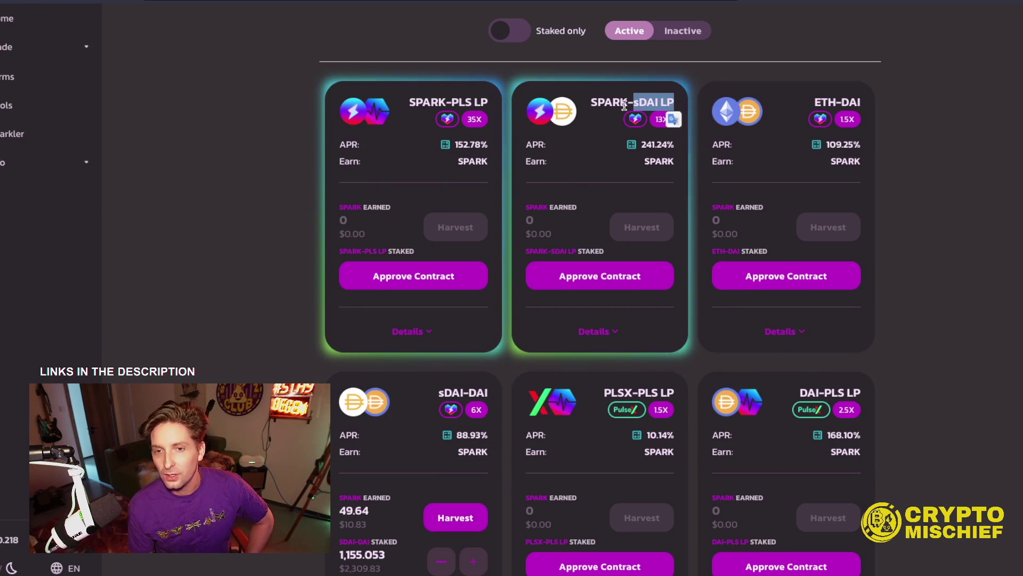
{"action": "left_click", "coordinate": [602, 103]}
{"action": "left_click_drag", "start_coordinate": [597, 101], "coordinate": [674, 103]}
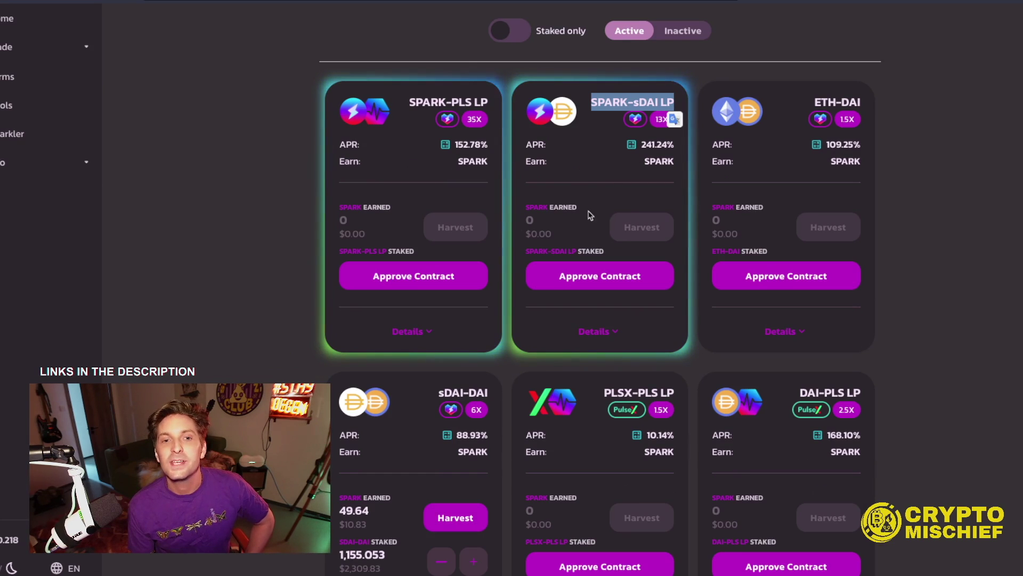
{"action": "left_click_drag", "start_coordinate": [613, 139], "coordinate": [1018, 160]}
{"action": "left_click", "coordinate": [936, 223]}
Highlight the APR of the DAI-PLS LP farm and compare it with the liquidity farms on pls.farm
{"action": "scroll", "coordinate": [950, 238], "scroll_direction": "down", "scroll_amount": 1}
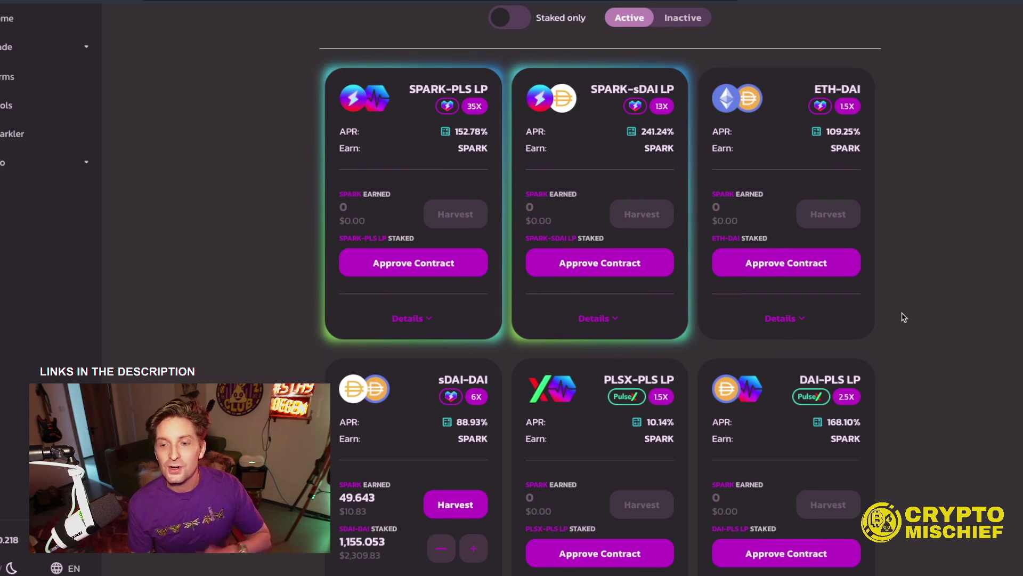
{"action": "scroll", "coordinate": [904, 317], "scroll_direction": "down", "scroll_amount": 4}
{"action": "scroll", "coordinate": [874, 330], "scroll_direction": "down", "scroll_amount": 1}
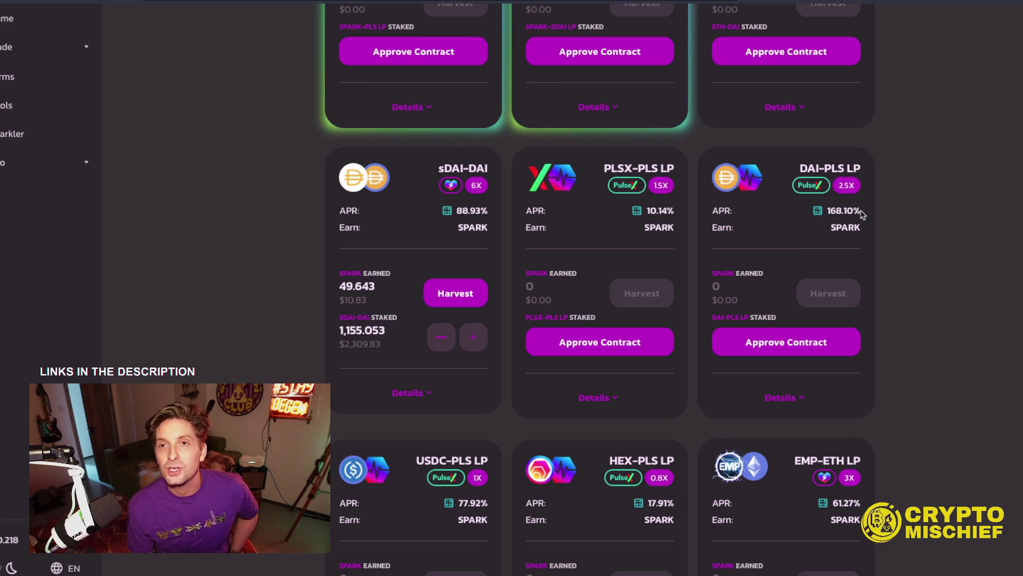
{"action": "left_click_drag", "start_coordinate": [862, 213], "coordinate": [828, 213]}
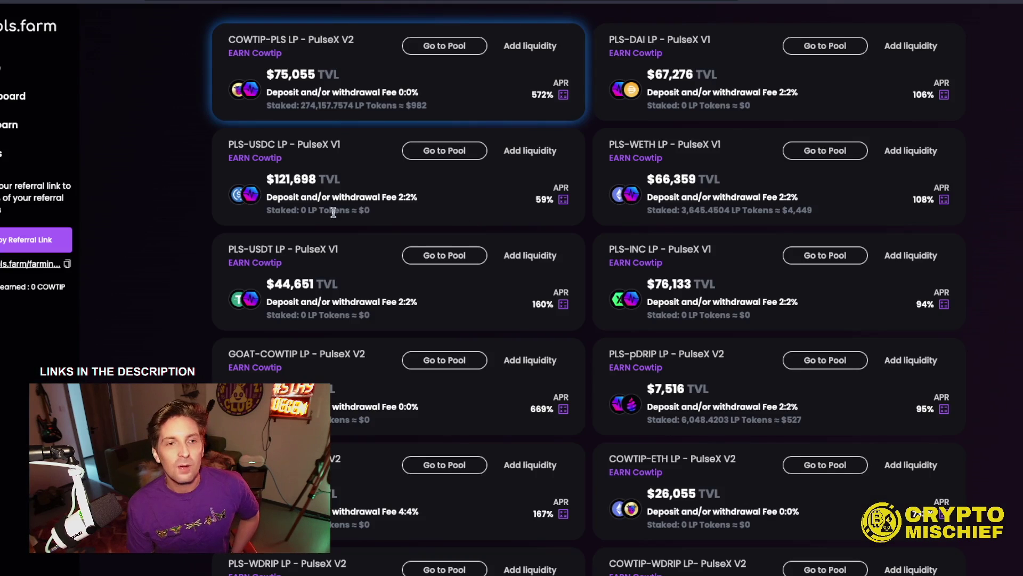
{"action": "scroll", "coordinate": [333, 212], "scroll_direction": "up", "scroll_amount": 2}
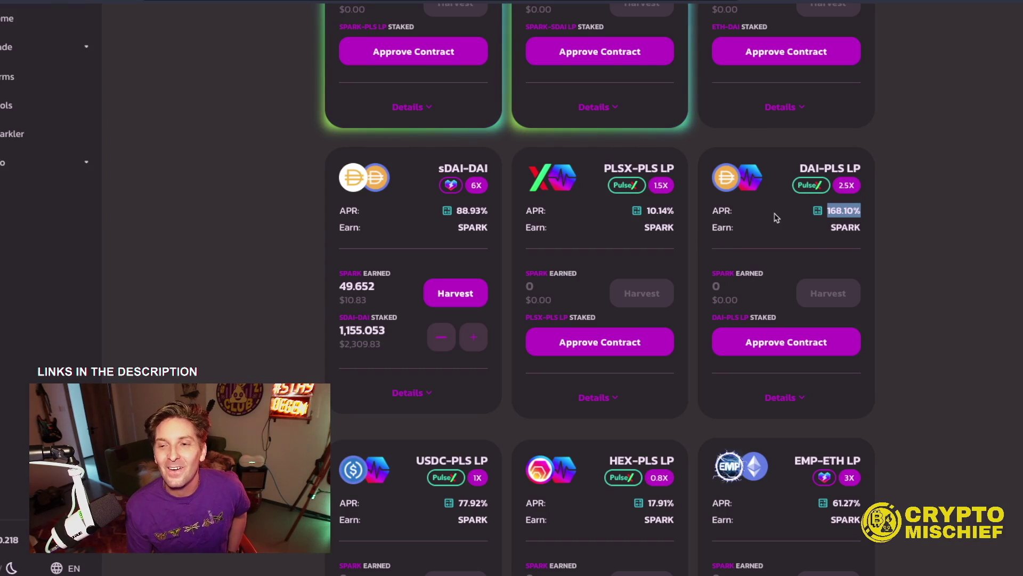
View the ROI breakdown of the DAI-PLS LP farm on Sparkswap and close it
{"action": "scroll", "coordinate": [853, 250], "scroll_direction": "down", "scroll_amount": 1}
{"action": "left_click", "coordinate": [992, 228]}
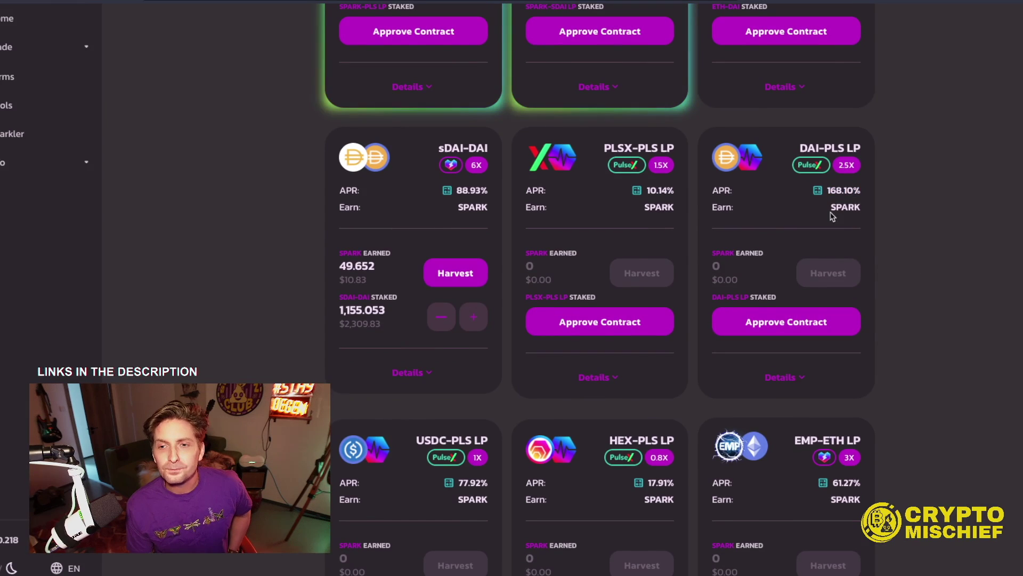
{"action": "left_click", "coordinate": [818, 191]}
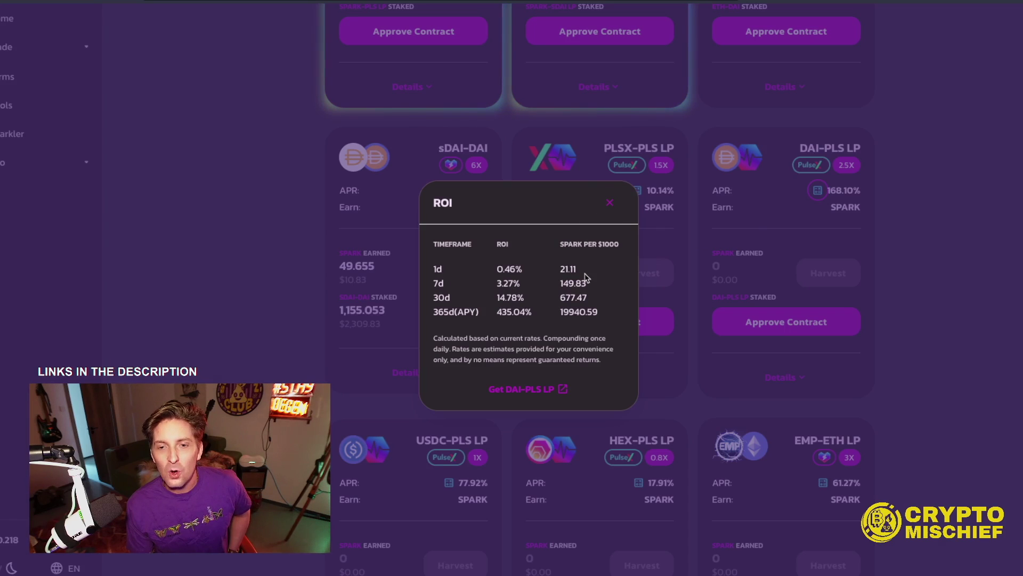
{"action": "left_click", "coordinate": [610, 204]}
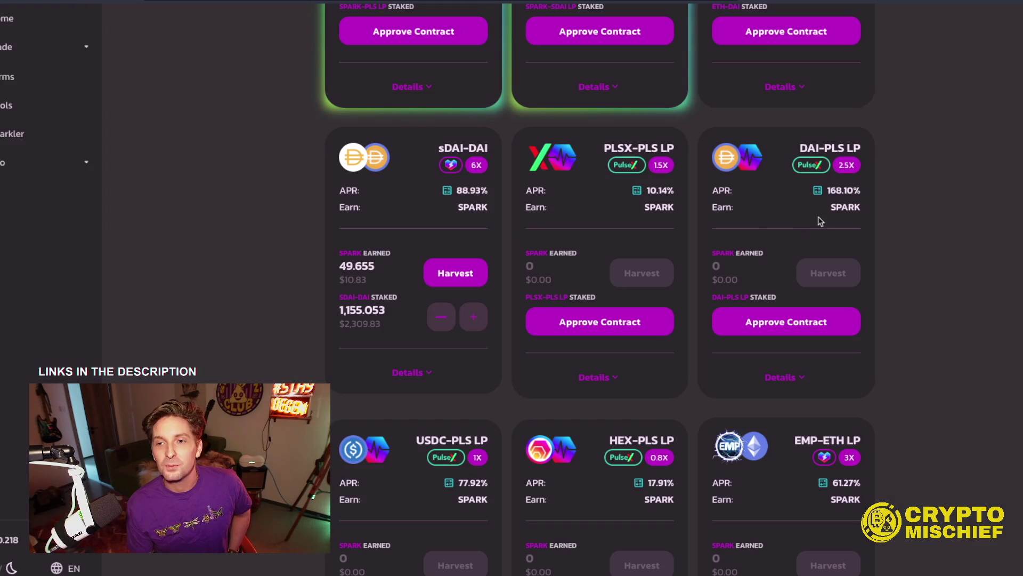
Review the remaining Sparkswap farms and highlight the APR and staked dollar value of the sDAI-DAI farm
{"action": "scroll", "coordinate": [904, 258], "scroll_direction": "down", "scroll_amount": 5}
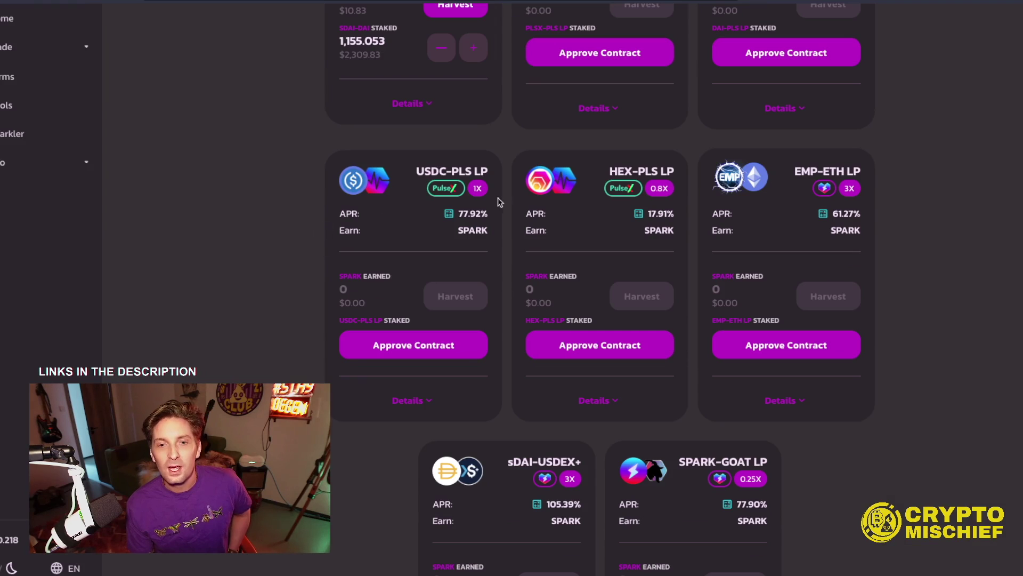
{"action": "scroll", "coordinate": [496, 219], "scroll_direction": "up", "scroll_amount": 1}
{"action": "scroll", "coordinate": [505, 225], "scroll_direction": "down", "scroll_amount": 3}
{"action": "scroll", "coordinate": [507, 225], "scroll_direction": "up", "scroll_amount": 7}
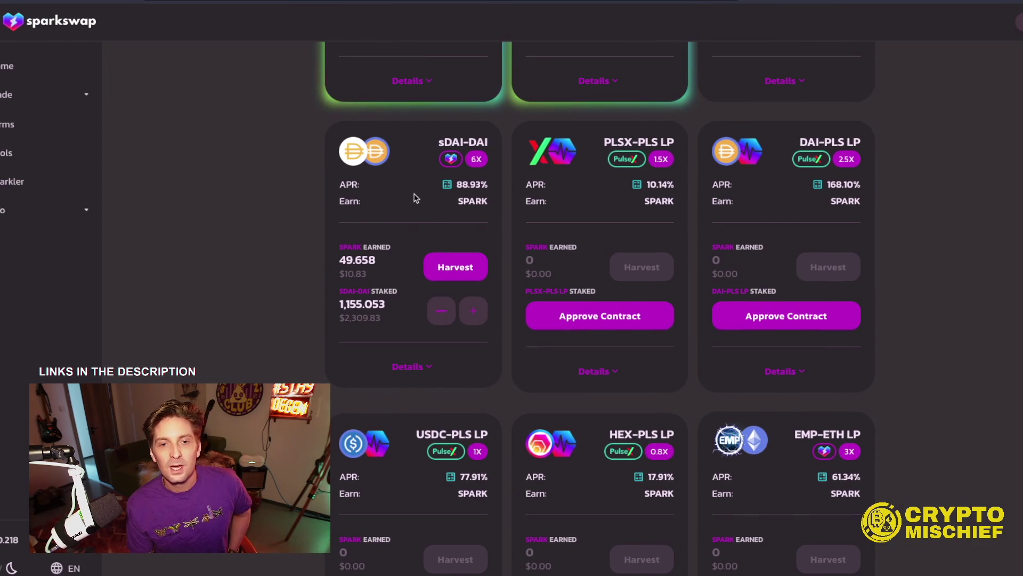
{"action": "scroll", "coordinate": [408, 197], "scroll_direction": "up", "scroll_amount": 3}
{"action": "scroll", "coordinate": [480, 328], "scroll_direction": "down", "scroll_amount": 2}
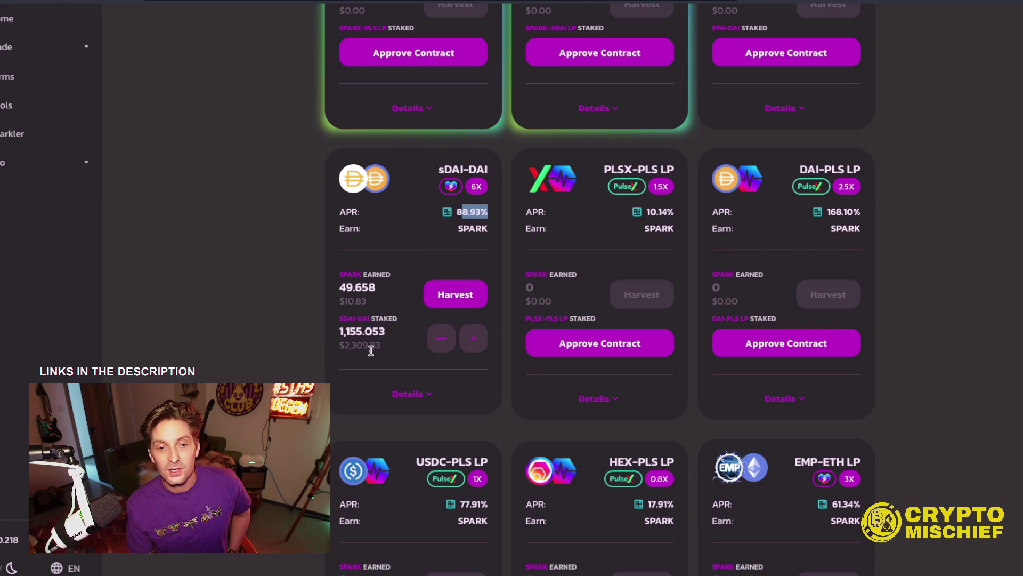
{"action": "left_click_drag", "start_coordinate": [343, 348], "coordinate": [396, 349]}
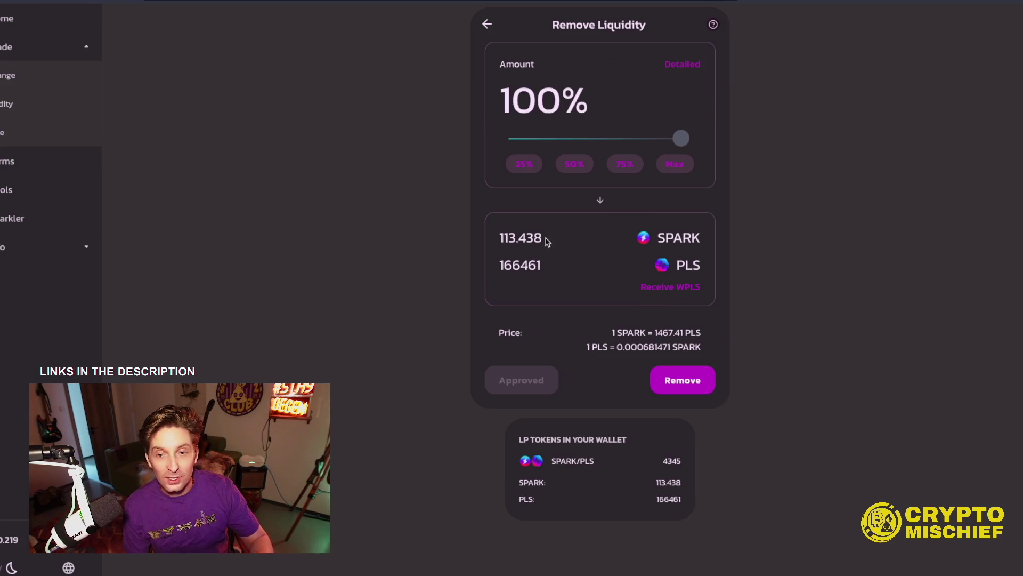
Remove 100% of the SPARK/PLS liquidity, approve the transaction in the wallet, and dismiss the submission notice
{"action": "left_click", "coordinate": [681, 384]}
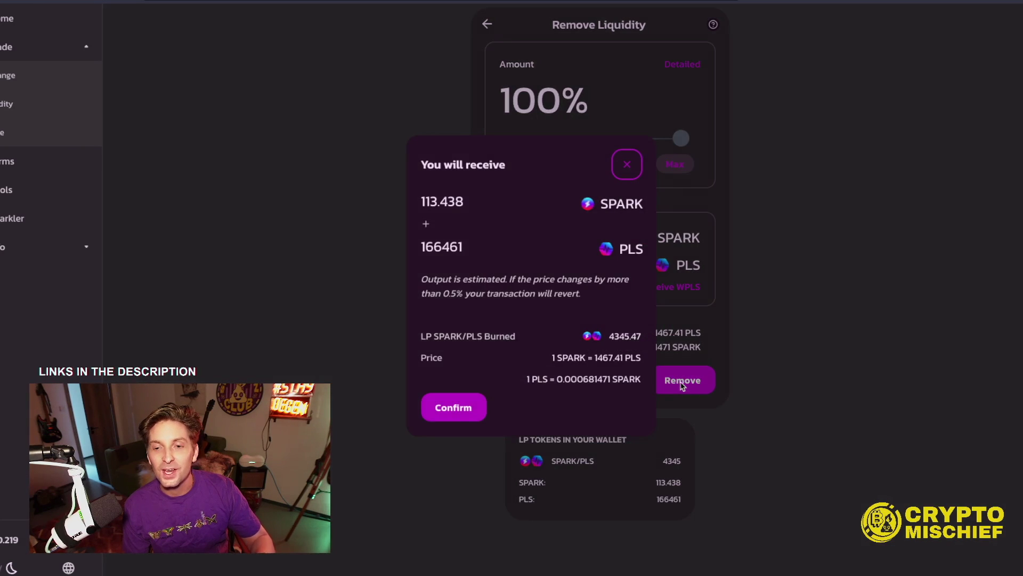
{"action": "left_click", "coordinate": [450, 408]}
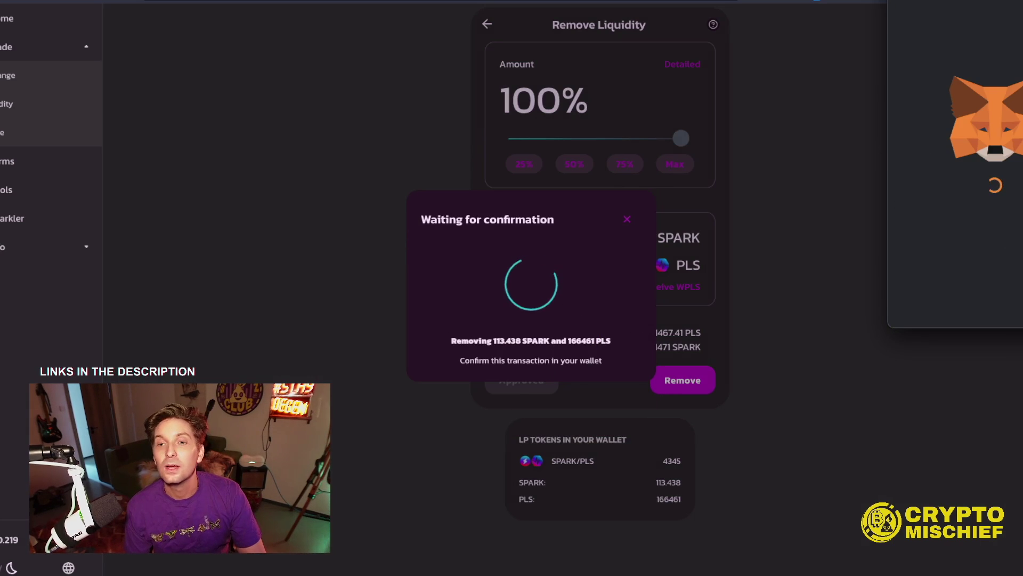
{"action": "scroll", "coordinate": [954, 160], "scroll_direction": "down", "scroll_amount": 5}
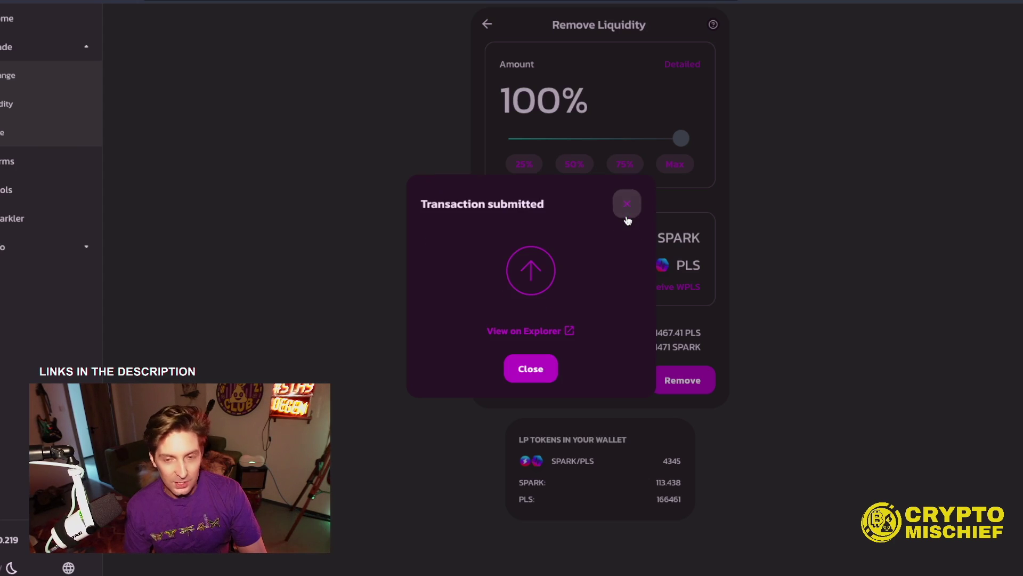
{"action": "left_click", "coordinate": [530, 367]}
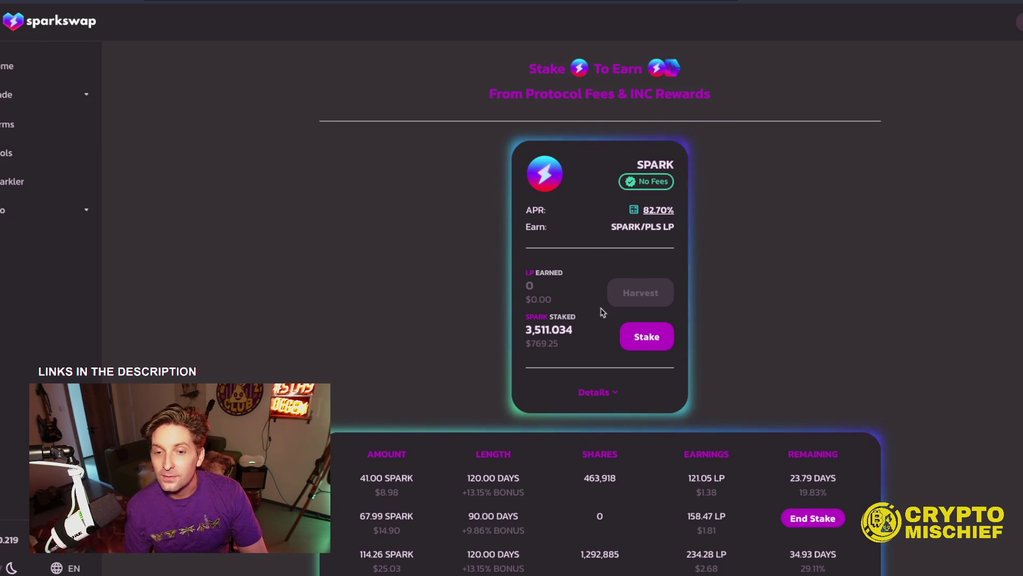
{"action": "left_click", "coordinate": [647, 336]}
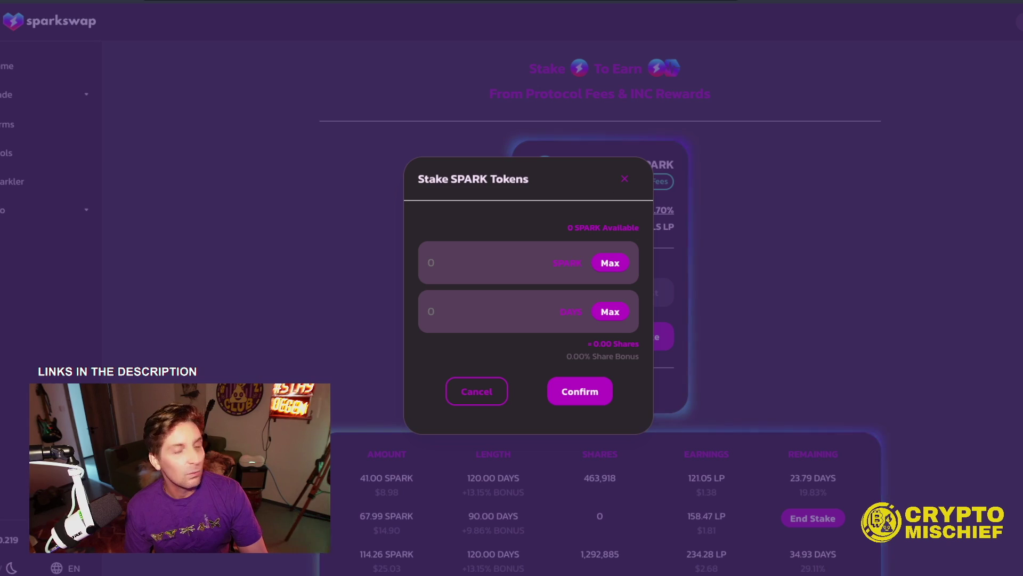
{"action": "left_click", "coordinate": [625, 179]}
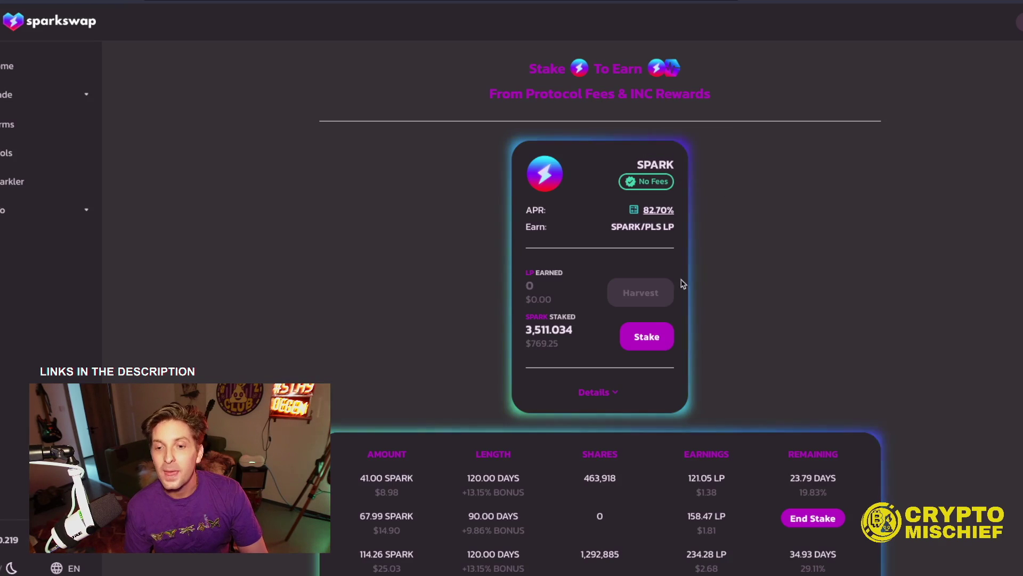
{"action": "left_click", "coordinate": [647, 336]}
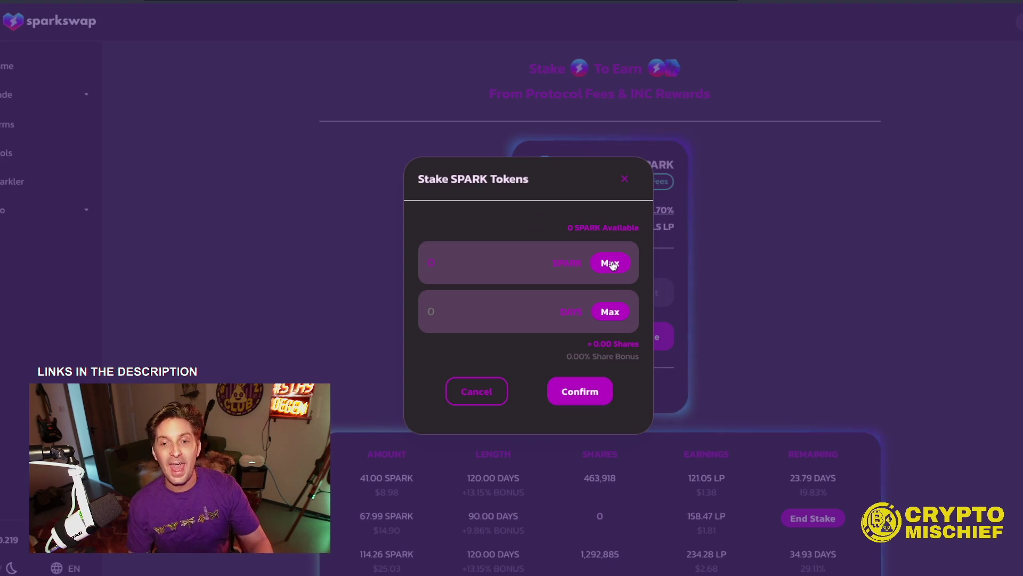
{"action": "left_click", "coordinate": [757, 225]}
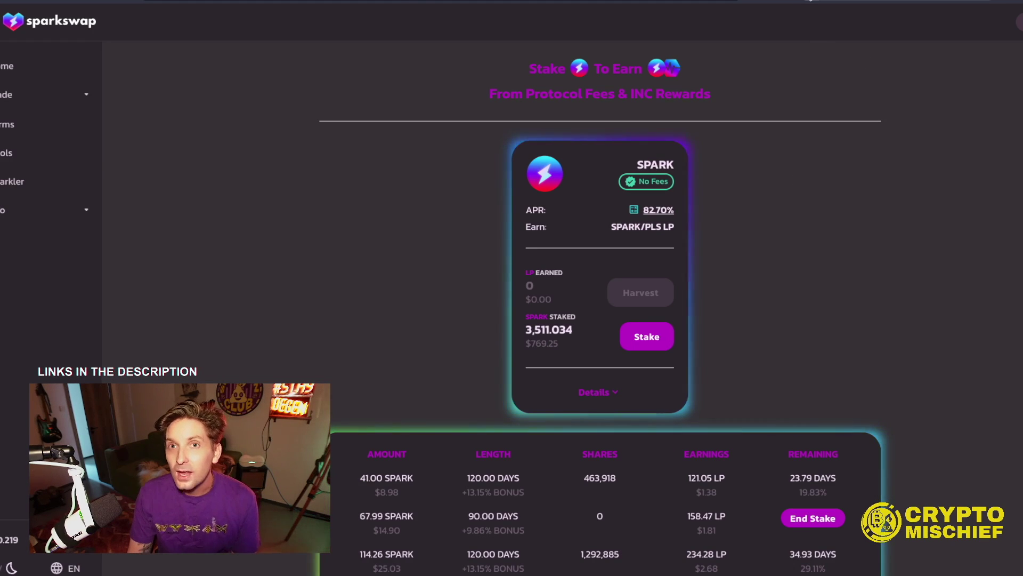
Check the wallet's recent activity, and stake the maximum available SPARK for the maximum stake length, approving the transaction in the wallet
{"action": "left_click", "coordinate": [807, 1]}
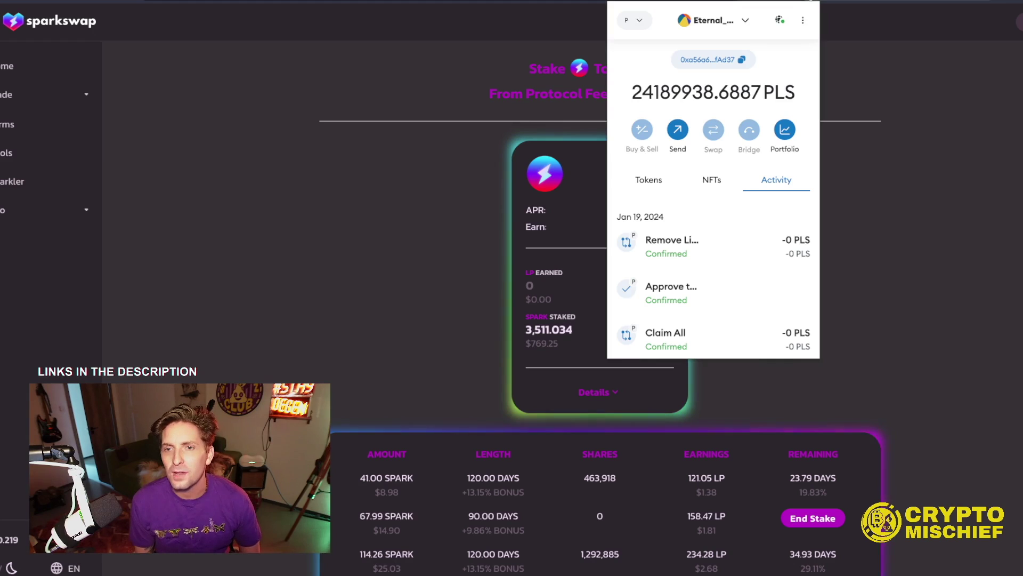
{"action": "left_click", "coordinate": [856, 289]}
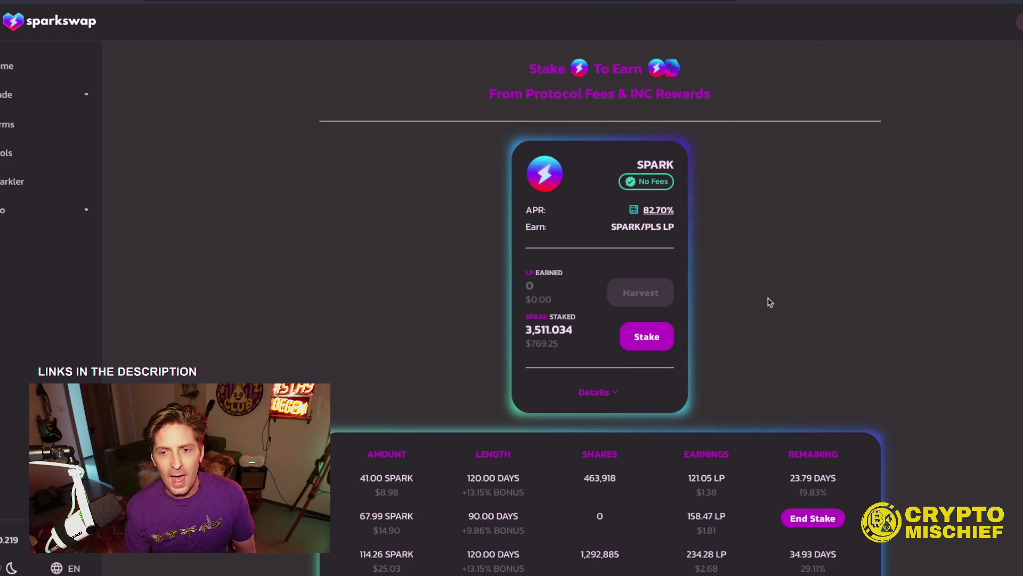
{"action": "left_click", "coordinate": [651, 337]}
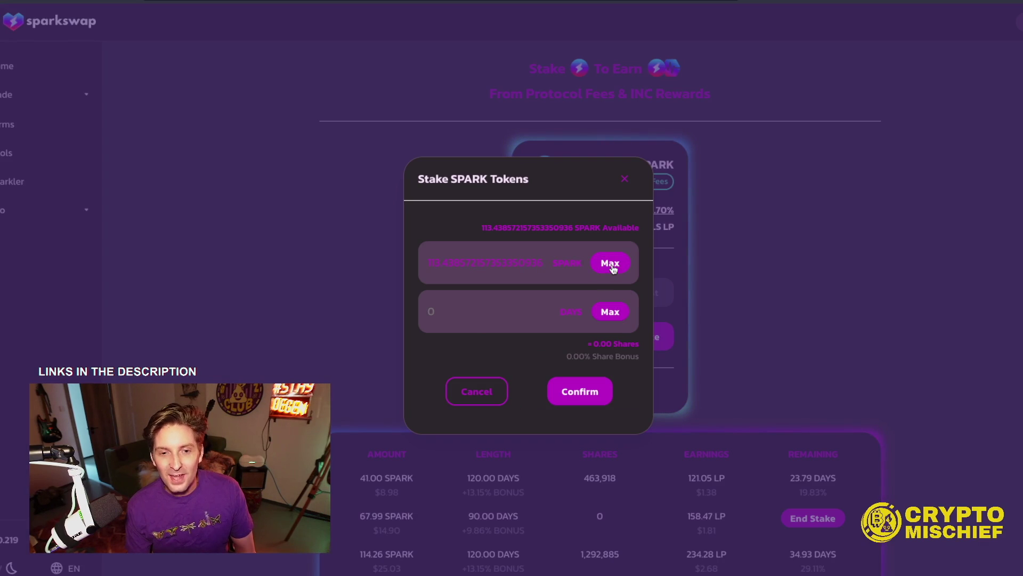
{"action": "left_click", "coordinate": [606, 313]}
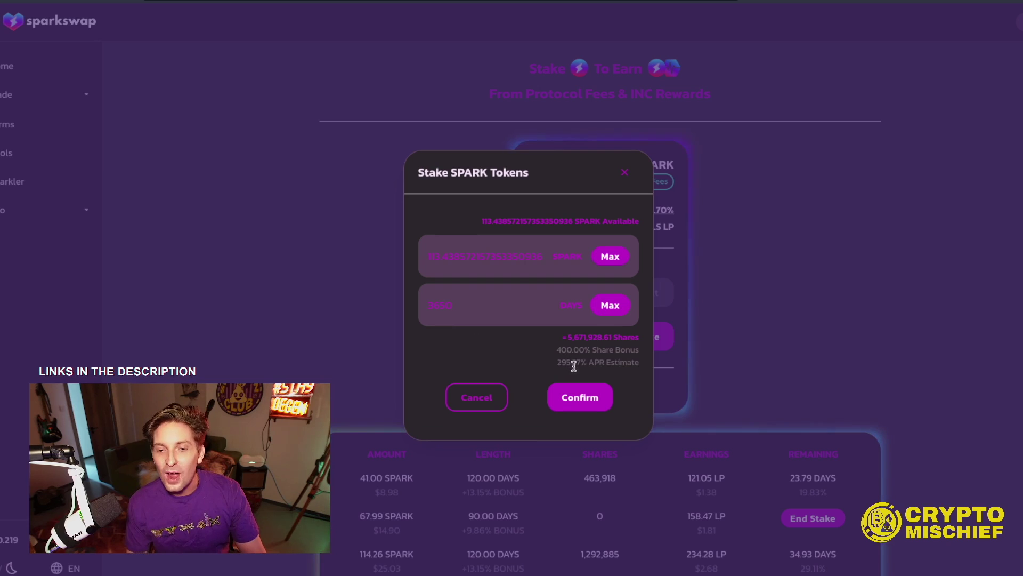
{"action": "left_click", "coordinate": [584, 399]}
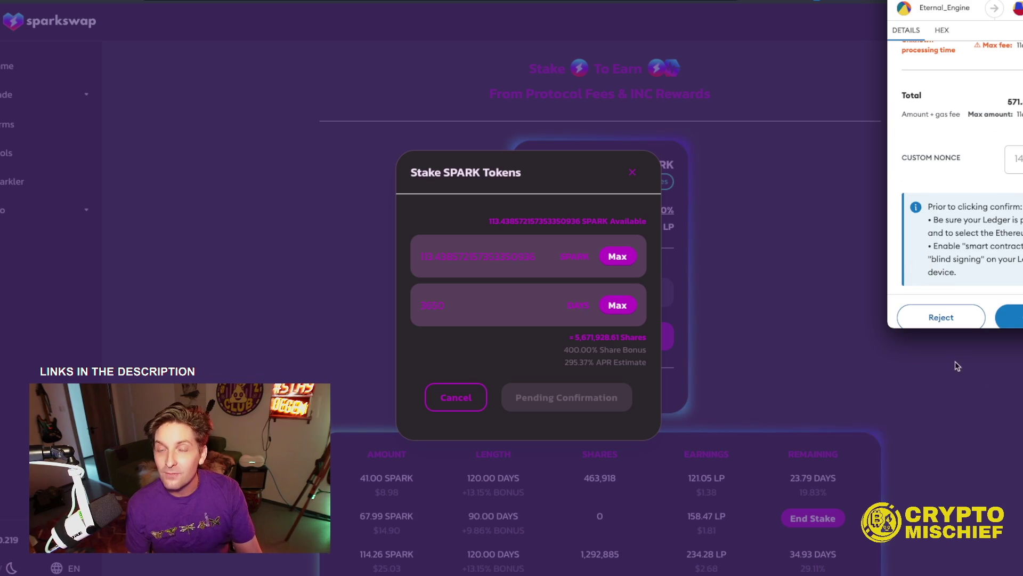
{"action": "left_click", "coordinate": [1010, 318]}
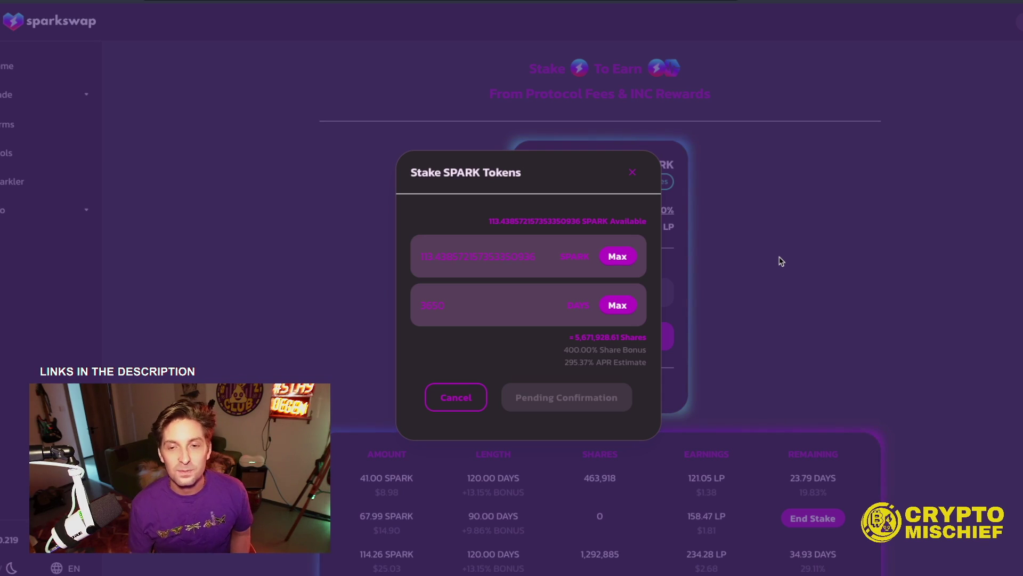
{"action": "left_click", "coordinate": [644, 171]}
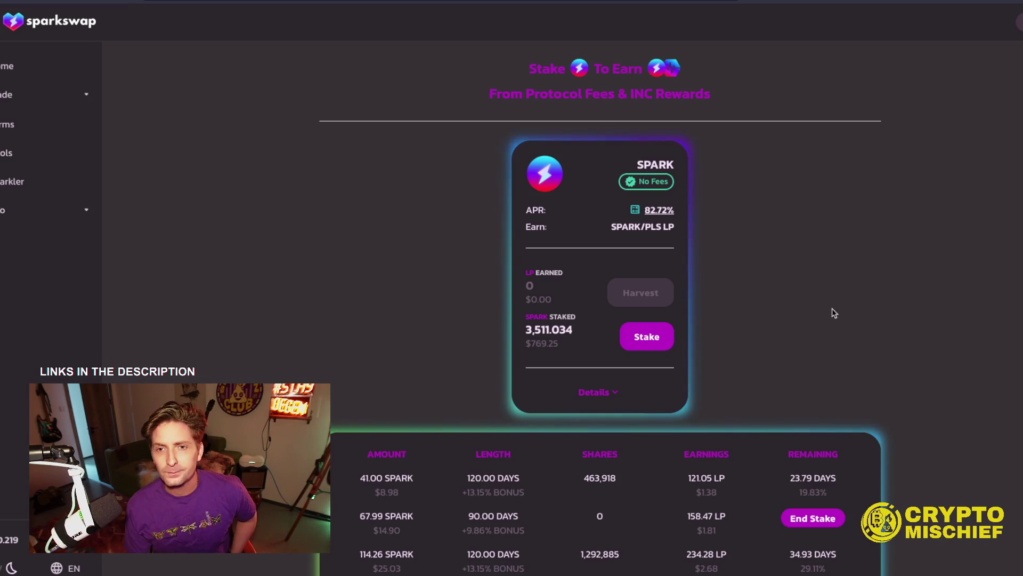
Return to the Sparkswap farms and expand the details of the DAI-PLS LP farm
{"action": "scroll", "coordinate": [829, 295], "scroll_direction": "down", "scroll_amount": 2}
{"action": "scroll", "coordinate": [799, 288], "scroll_direction": "up", "scroll_amount": 1}
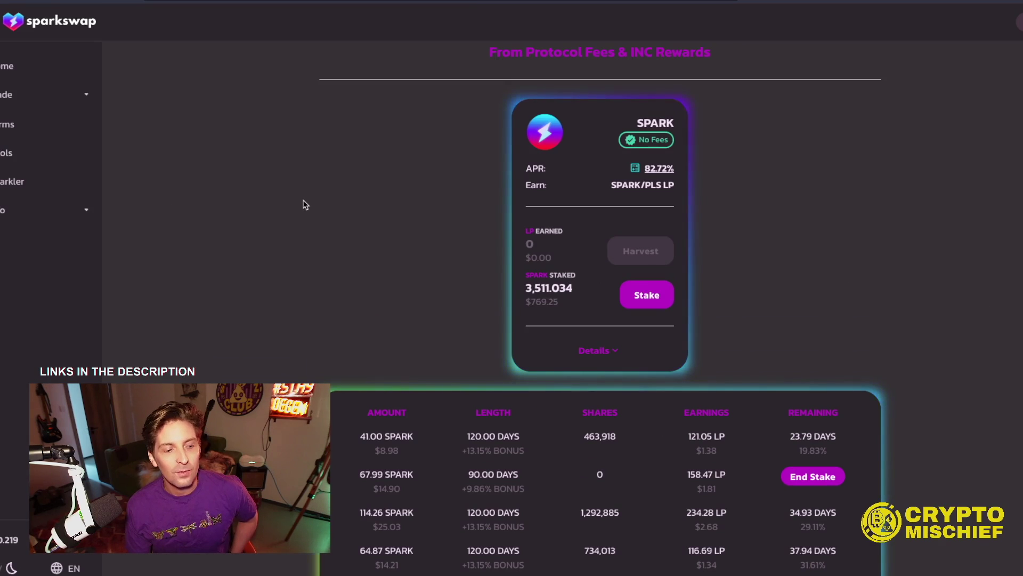
{"action": "scroll", "coordinate": [336, 250], "scroll_direction": "up", "scroll_amount": 1}
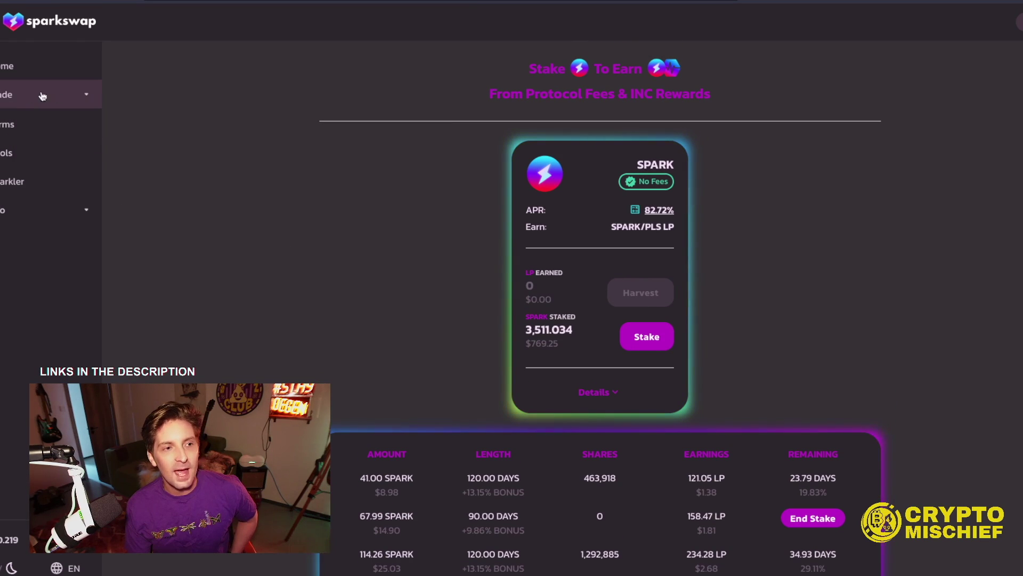
{"action": "left_click", "coordinate": [30, 123]}
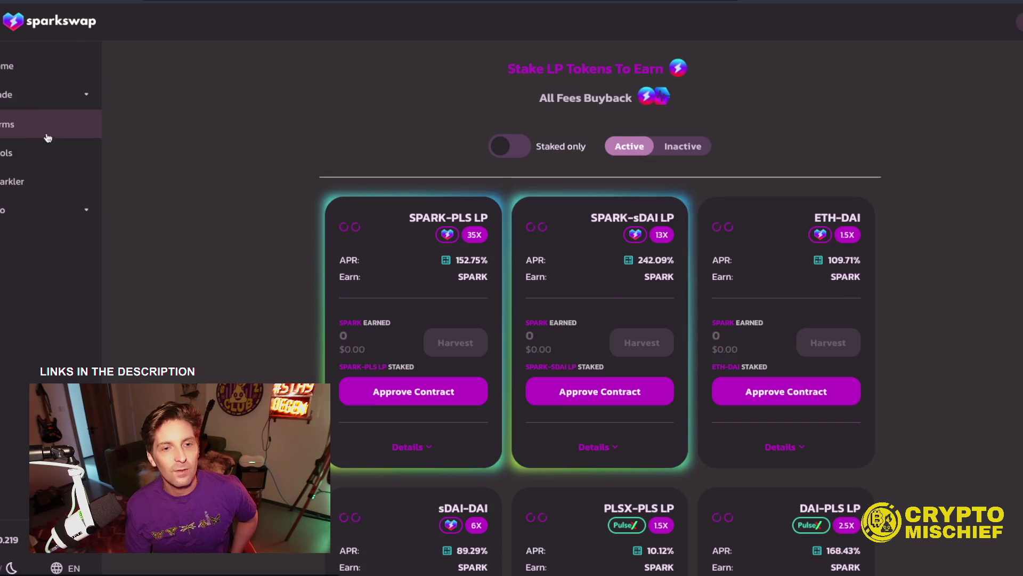
{"action": "scroll", "coordinate": [907, 382], "scroll_direction": "down", "scroll_amount": 10}
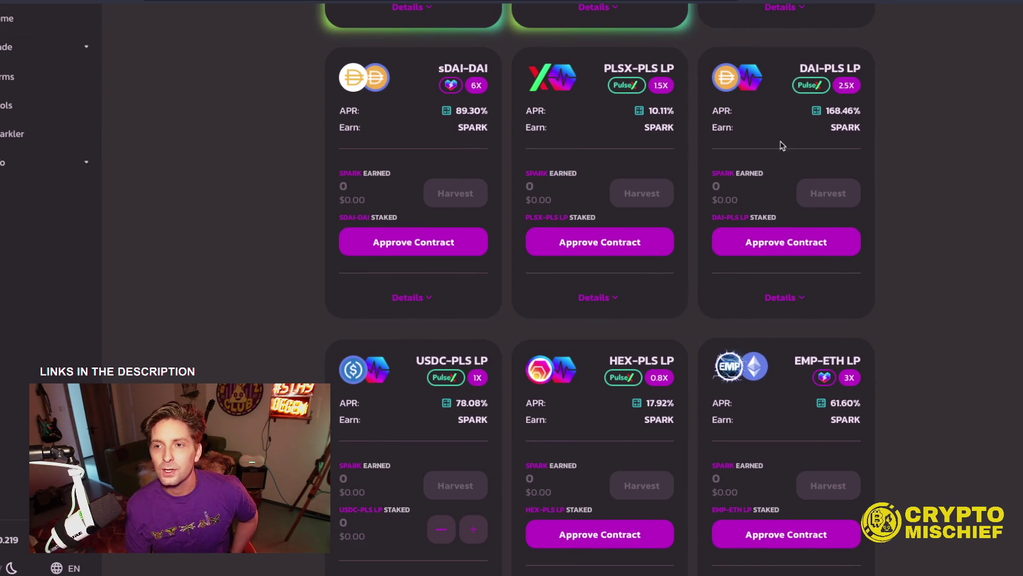
{"action": "scroll", "coordinate": [909, 211], "scroll_direction": "up", "scroll_amount": 3}
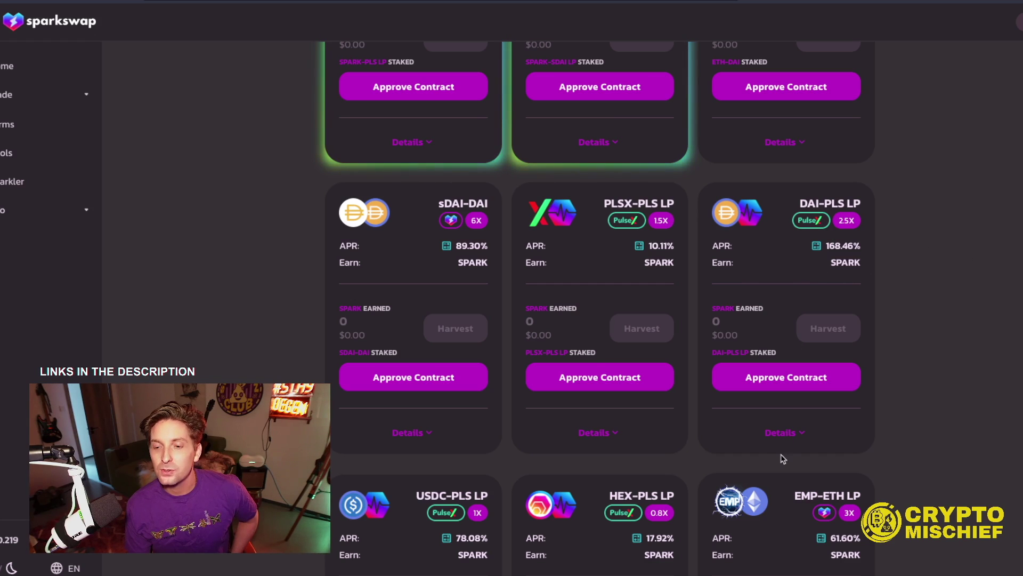
{"action": "left_click", "coordinate": [784, 433]}
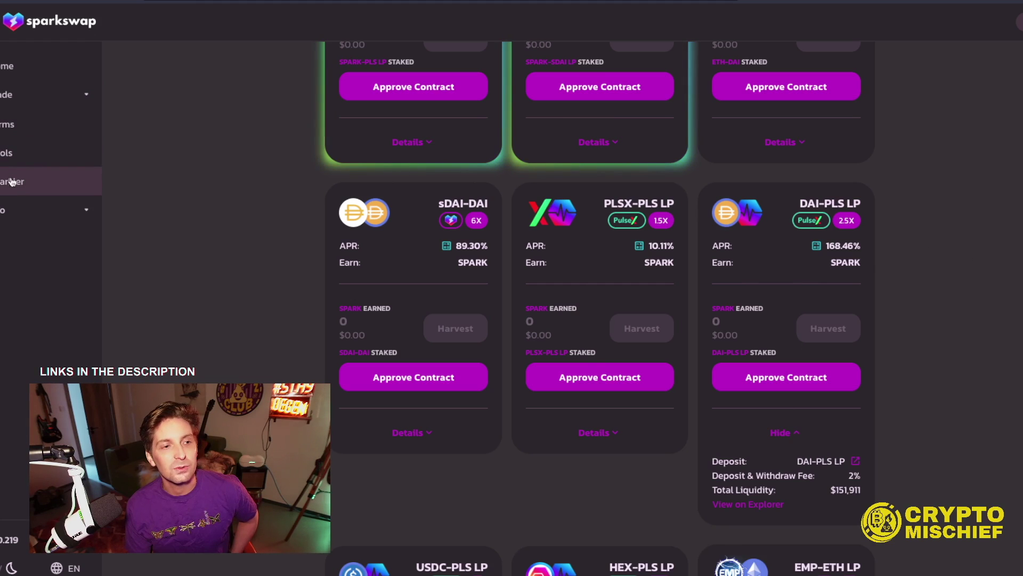
Open the Sparkswap exchange and choose DAI as the token to receive for PLS
{"action": "left_click", "coordinate": [80, 94]}
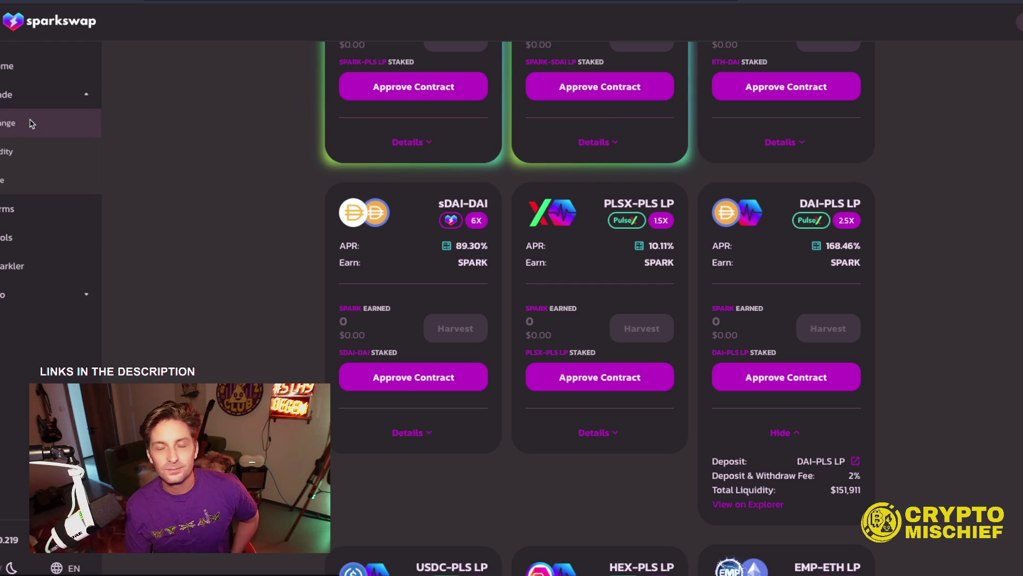
{"action": "left_click", "coordinate": [31, 124]}
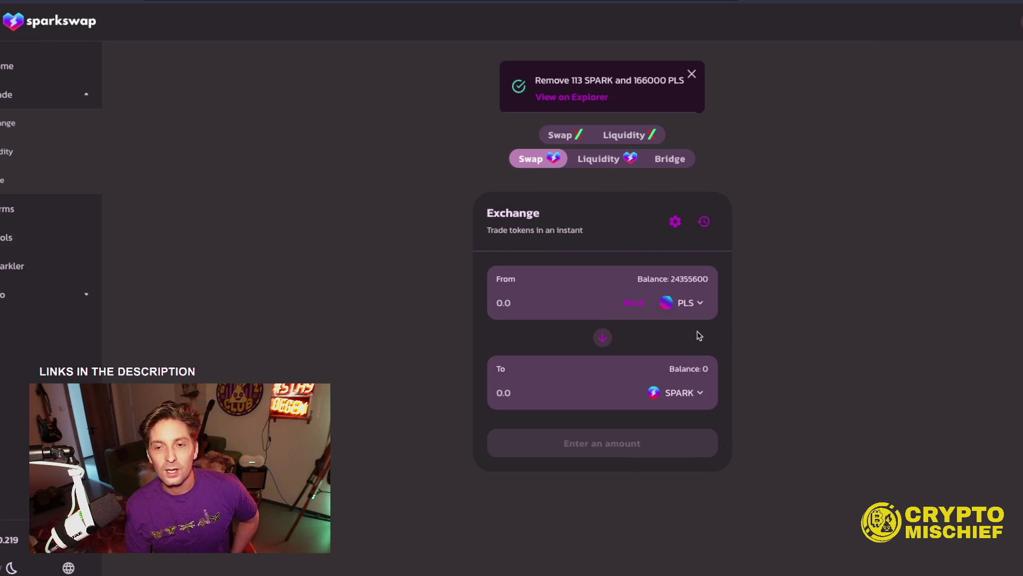
{"action": "left_click", "coordinate": [696, 395]}
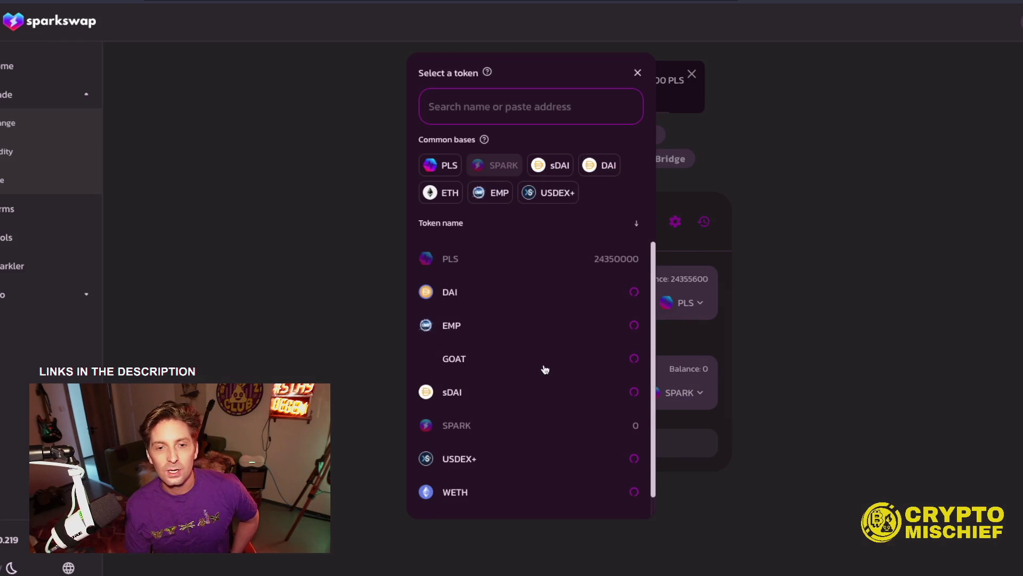
{"action": "left_click", "coordinate": [461, 326]}
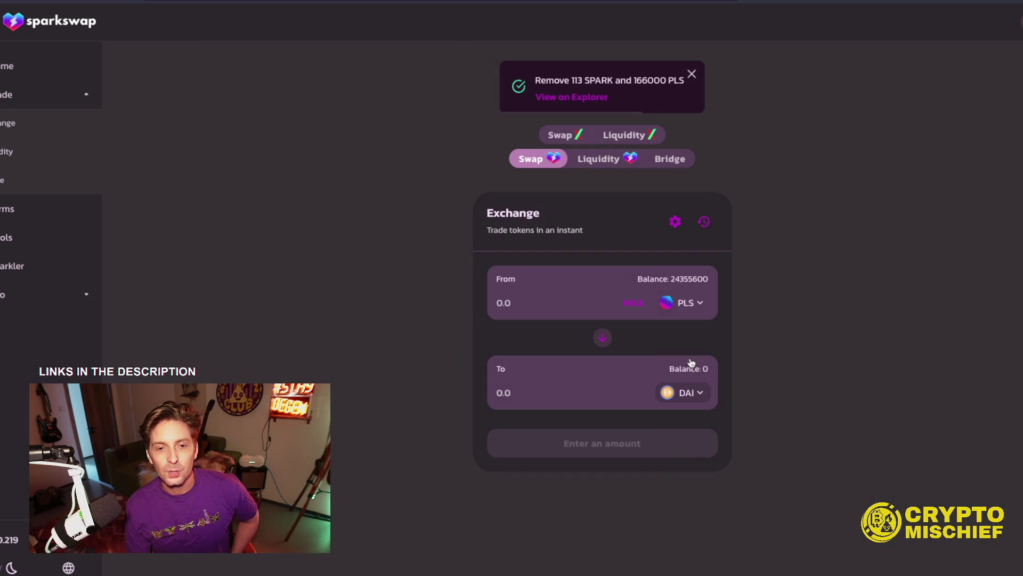
Swap 10000000 PLS for DAI, confirm the swap and close its dialog
{"action": "left_click", "coordinate": [576, 300]}
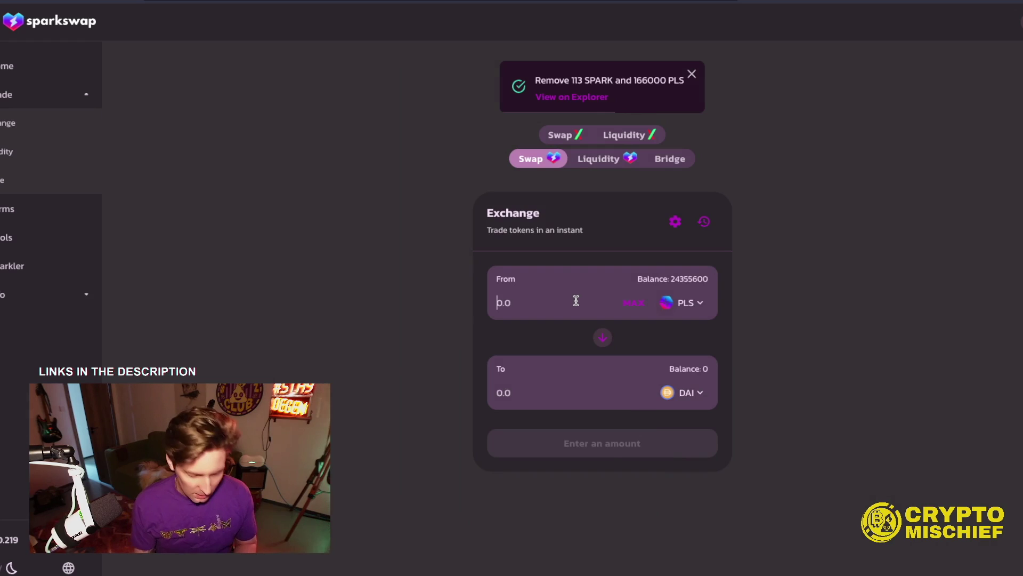
{"action": "type", "text": "1000"}
{"action": "key", "text": "BackSpace"}
{"action": "key", "text": "BackSpace"}
{"action": "key", "text": "BackSpace"}
{"action": "type", "text": "0000000"}
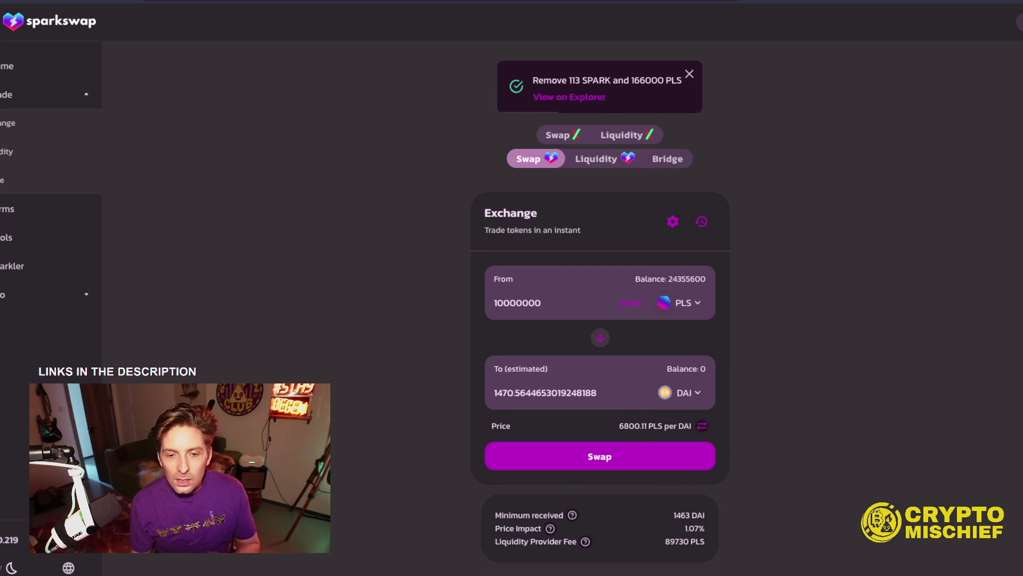
{"action": "left_click", "coordinate": [600, 456]}
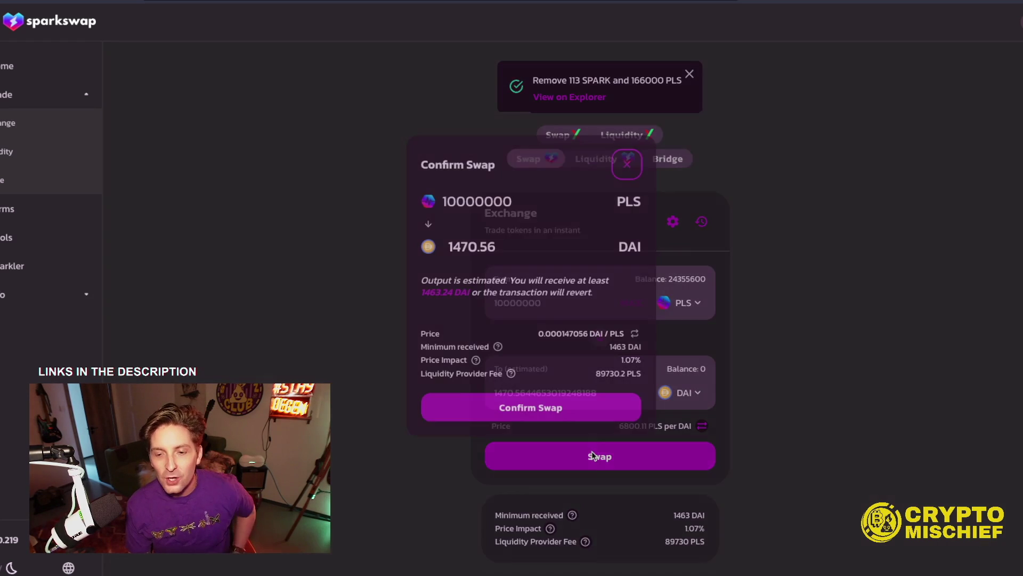
{"action": "left_click", "coordinate": [703, 160]}
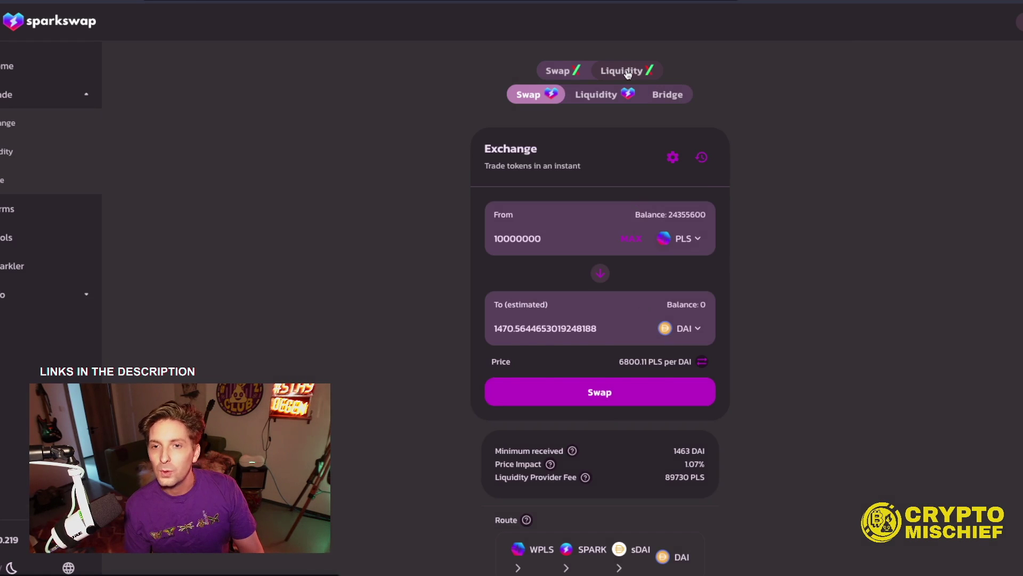
Open the list of PulseX liquidity positions and expand the PLS/DAI pool
{"action": "left_click", "coordinate": [628, 74]}
{"action": "left_click", "coordinate": [552, 207]}
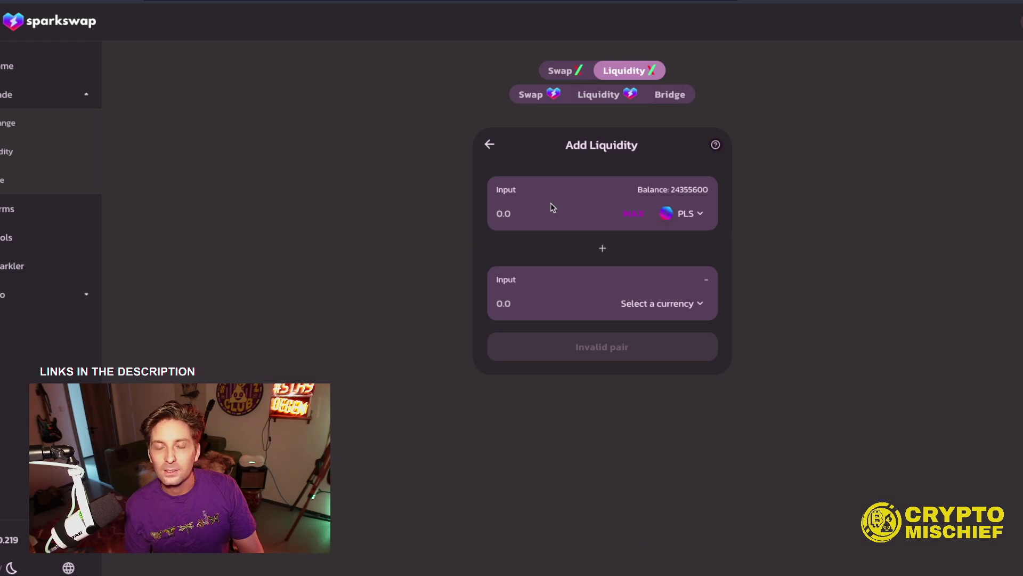
{"action": "left_click", "coordinate": [487, 145]}
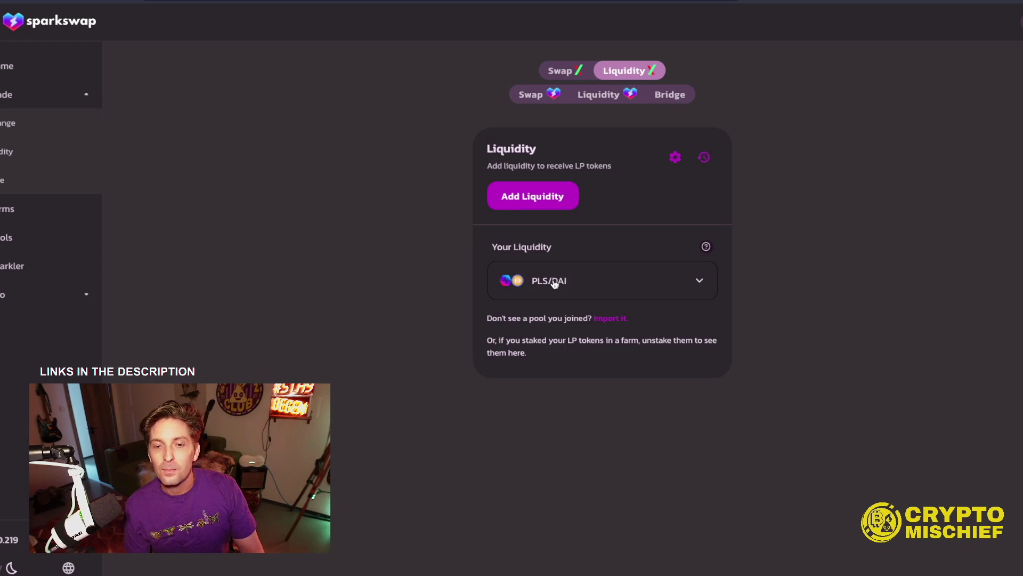
{"action": "left_click", "coordinate": [554, 284]}
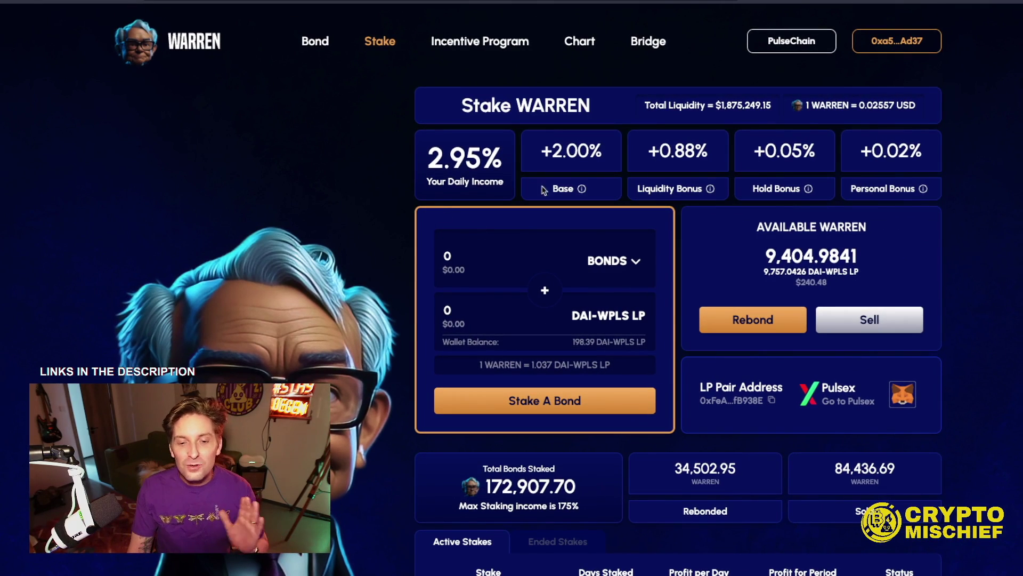
On the Warren staking page, highlight the dollar value of the available WARREN and review the active stakes
{"action": "left_click_drag", "start_coordinate": [797, 282], "coordinate": [829, 283]}
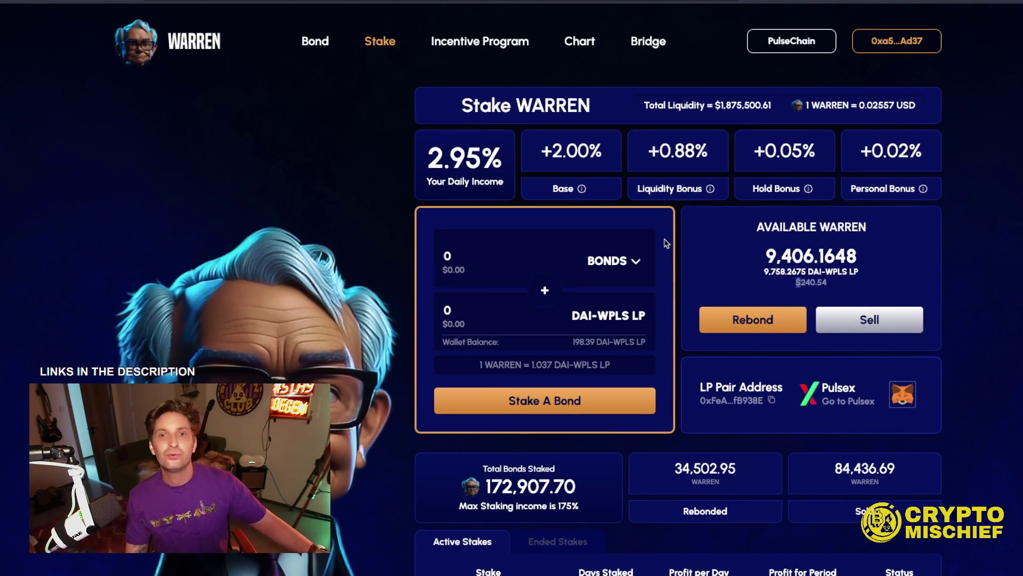
{"action": "scroll", "coordinate": [714, 274], "scroll_direction": "down", "scroll_amount": 3}
{"action": "scroll", "coordinate": [715, 275], "scroll_direction": "down", "scroll_amount": 2}
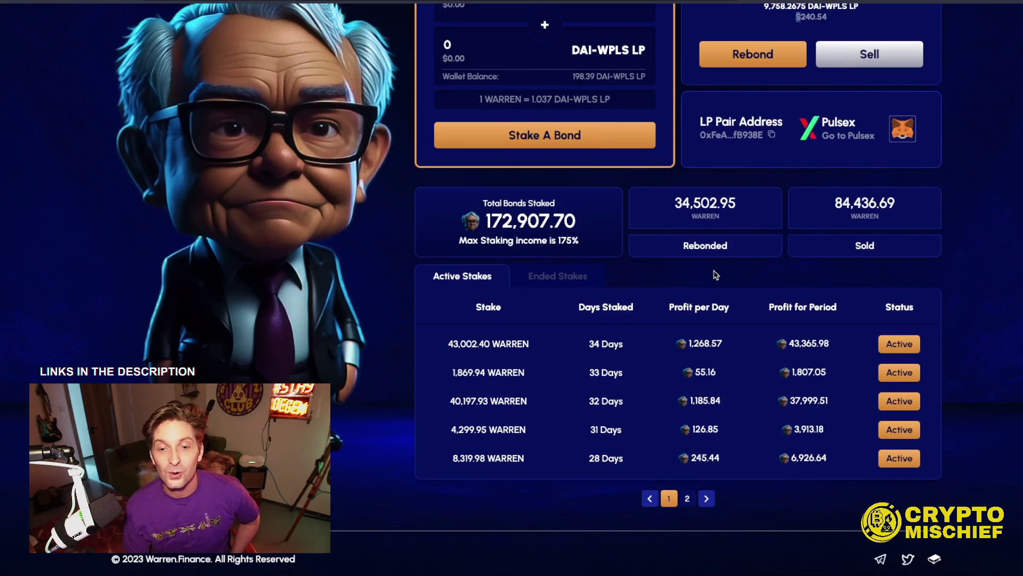
{"action": "scroll", "coordinate": [715, 274], "scroll_direction": "up", "scroll_amount": 2}
{"action": "scroll", "coordinate": [743, 425], "scroll_direction": "down", "scroll_amount": 1}
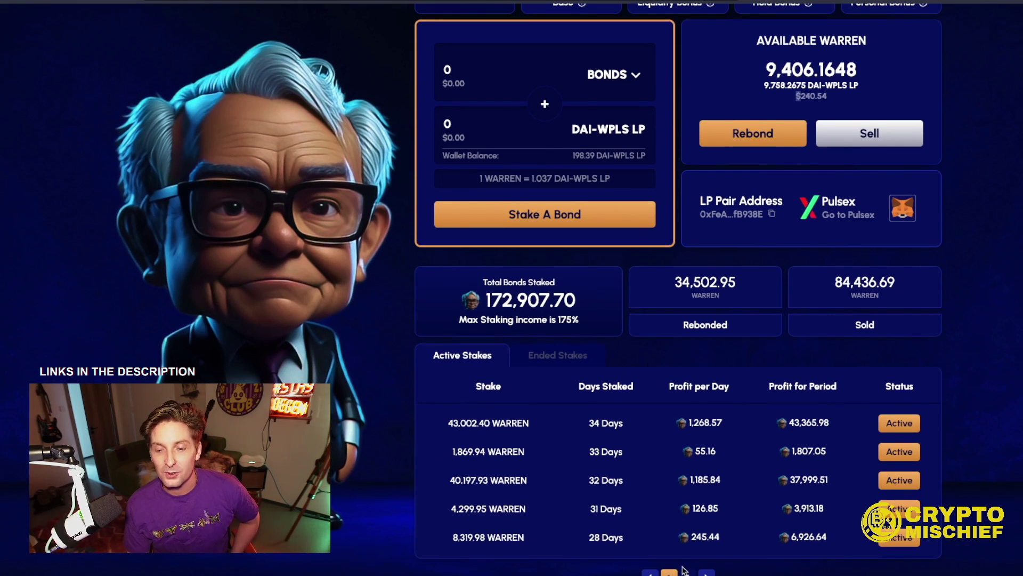
{"action": "scroll", "coordinate": [827, 294], "scroll_direction": "up", "scroll_amount": 4}
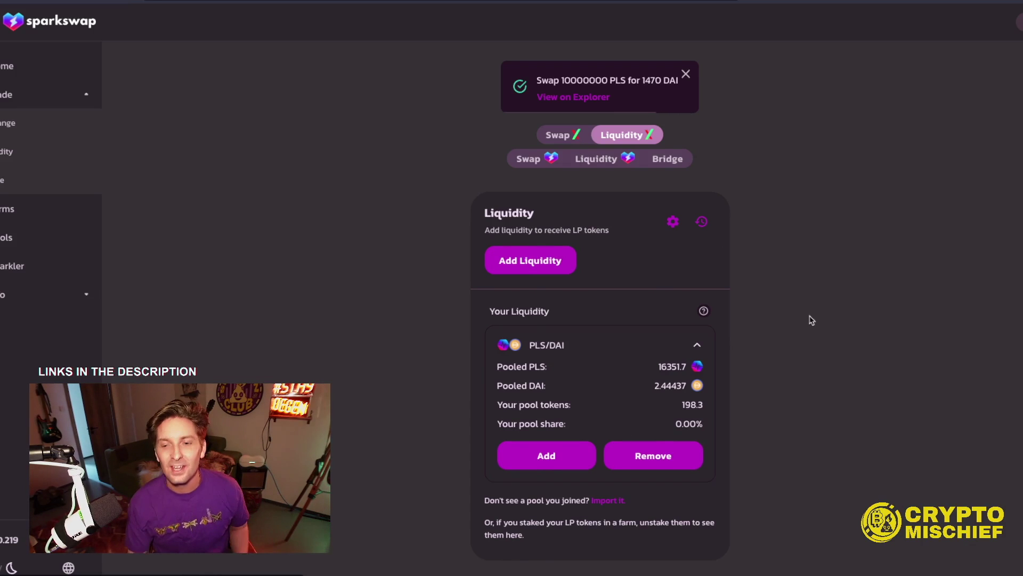
Start adding liquidity to the PLS/DAI pool and use the maximum available DAI as the amount
{"action": "scroll", "coordinate": [683, 388], "scroll_direction": "down", "scroll_amount": 1}
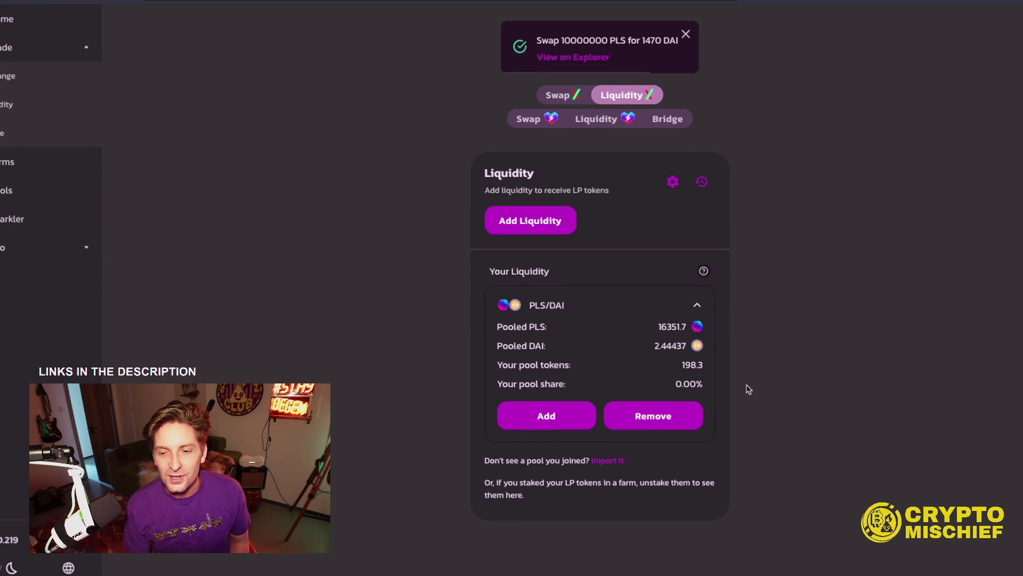
{"action": "left_click", "coordinate": [524, 416]}
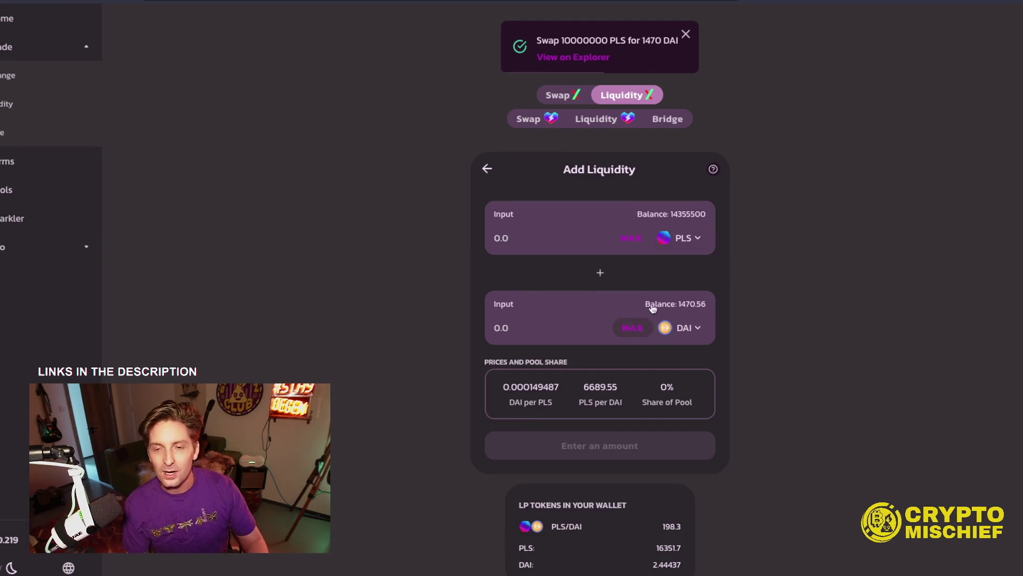
{"action": "left_click", "coordinate": [633, 328]}
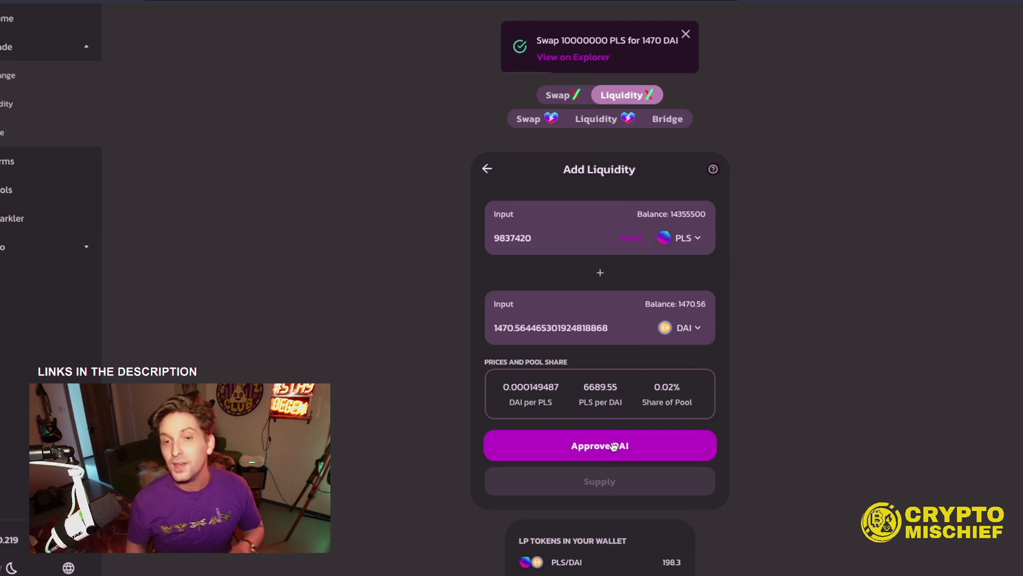
Approve DAI for the liquidity supply with a custom spending cap of 11470.564465301924818868 DAI and confirm it in the wallet
{"action": "left_click", "coordinate": [595, 437]}
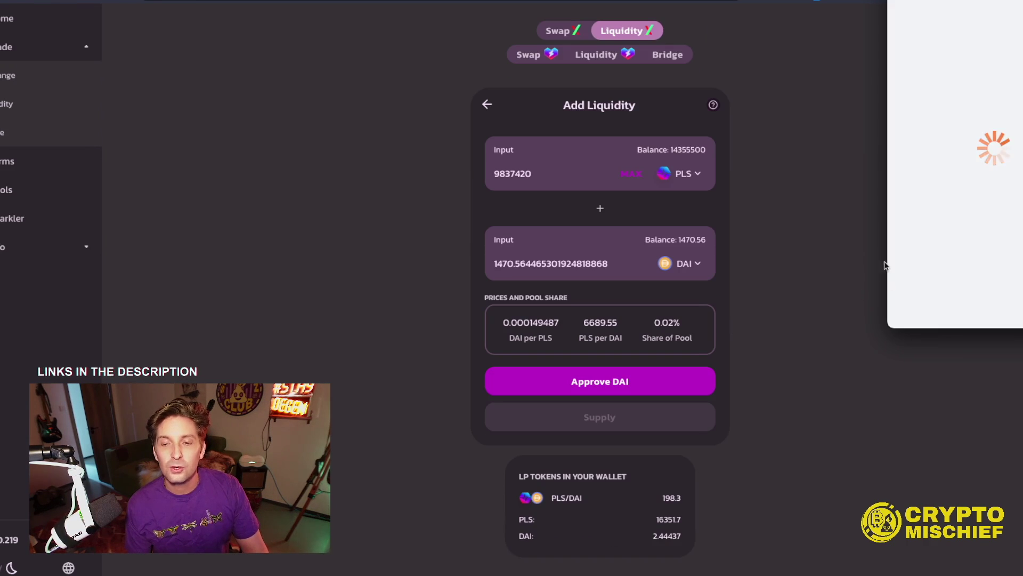
{"action": "left_click", "coordinate": [1008, 210]}
{"action": "key", "text": "ctrl+a"}
{"action": "type", "text": "1470.564465301924818868"}
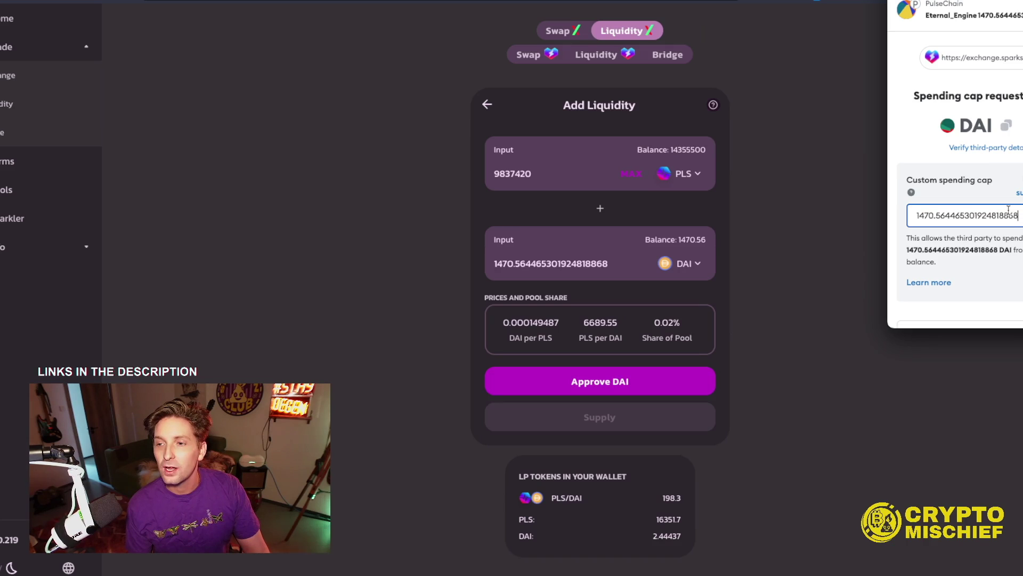
{"action": "left_click", "coordinate": [917, 213]}
{"action": "type", "text": "1"}
{"action": "scroll", "coordinate": [959, 229], "scroll_direction": "down", "scroll_amount": 3}
{"action": "left_click", "coordinate": [1014, 304]}
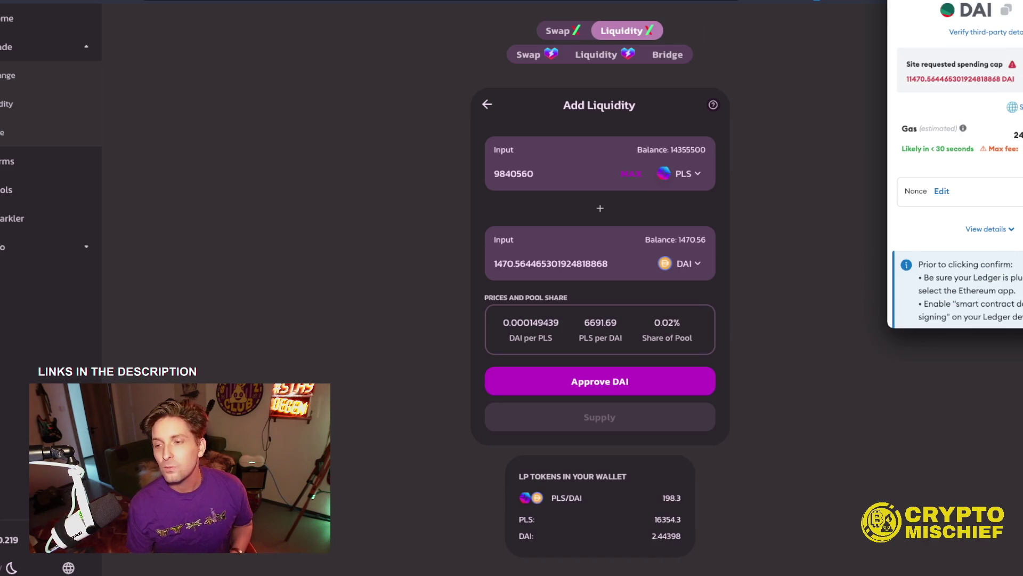
{"action": "scroll", "coordinate": [1002, 267], "scroll_direction": "down", "scroll_amount": 2}
{"action": "left_click", "coordinate": [1014, 305]}
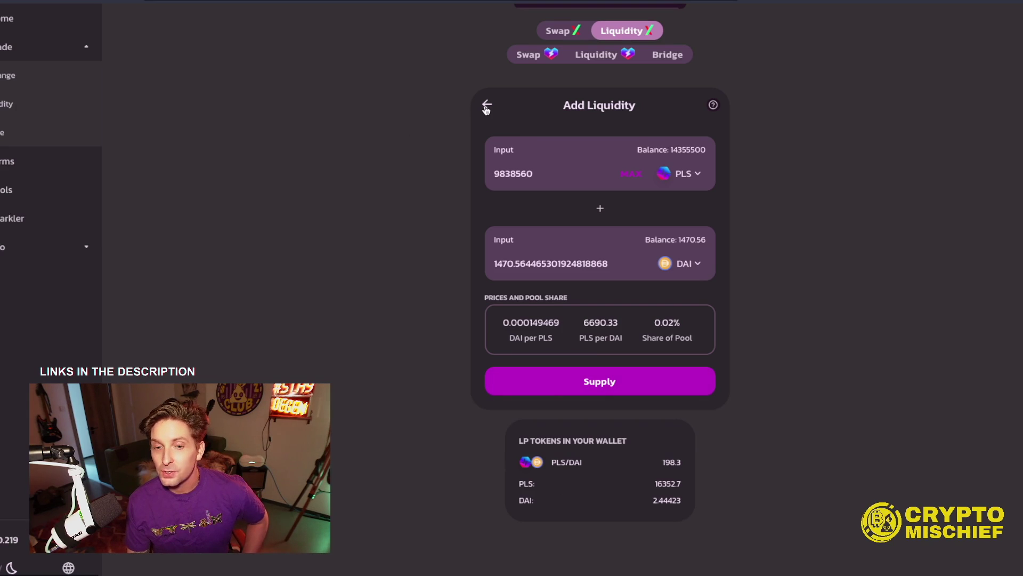
Supply 9838560 PLS and 1470.56 DAI to the pool and confirm the transaction in the wallet
{"action": "left_click", "coordinate": [556, 392]}
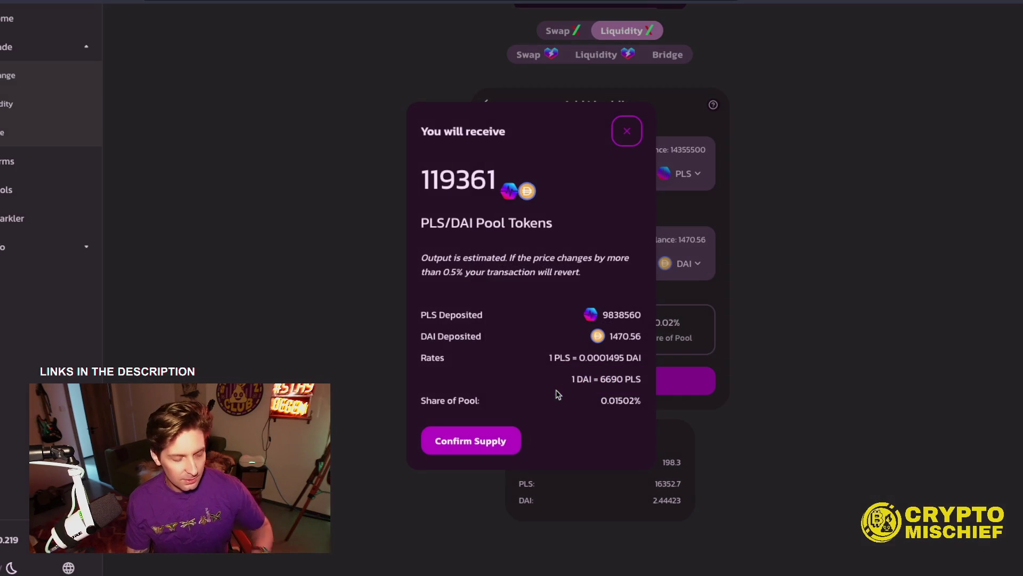
{"action": "left_click", "coordinate": [495, 441]}
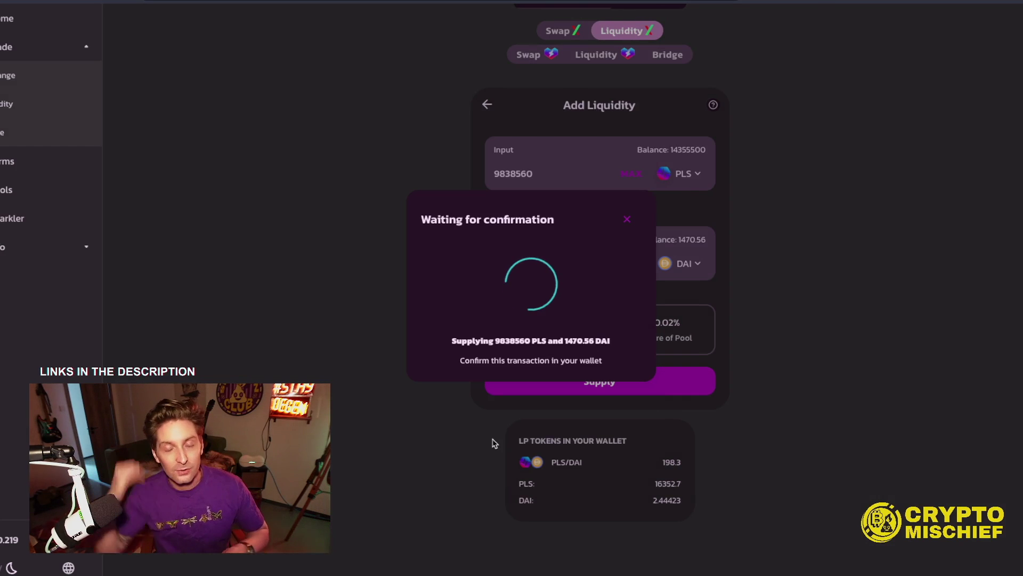
{"action": "scroll", "coordinate": [954, 269], "scroll_direction": "down", "scroll_amount": 4}
{"action": "left_click", "coordinate": [1015, 304]}
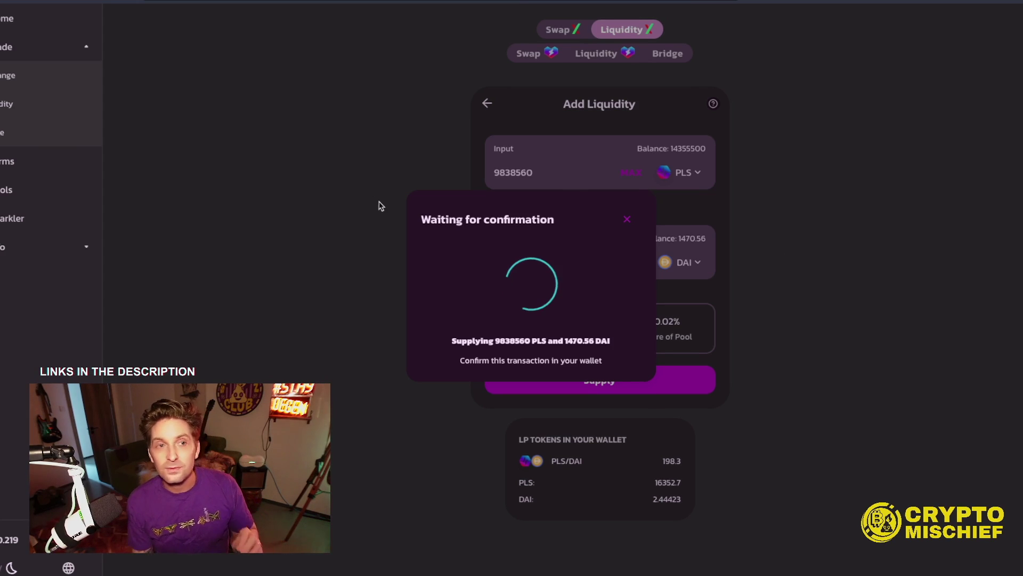
Open the Sparkswap farms and approve the DAI-PLS LP contract with a custom spending cap of 1119416.070811099315940921 PLP
{"action": "left_click", "coordinate": [9, 167]}
{"action": "scroll", "coordinate": [934, 312], "scroll_direction": "down", "scroll_amount": 5}
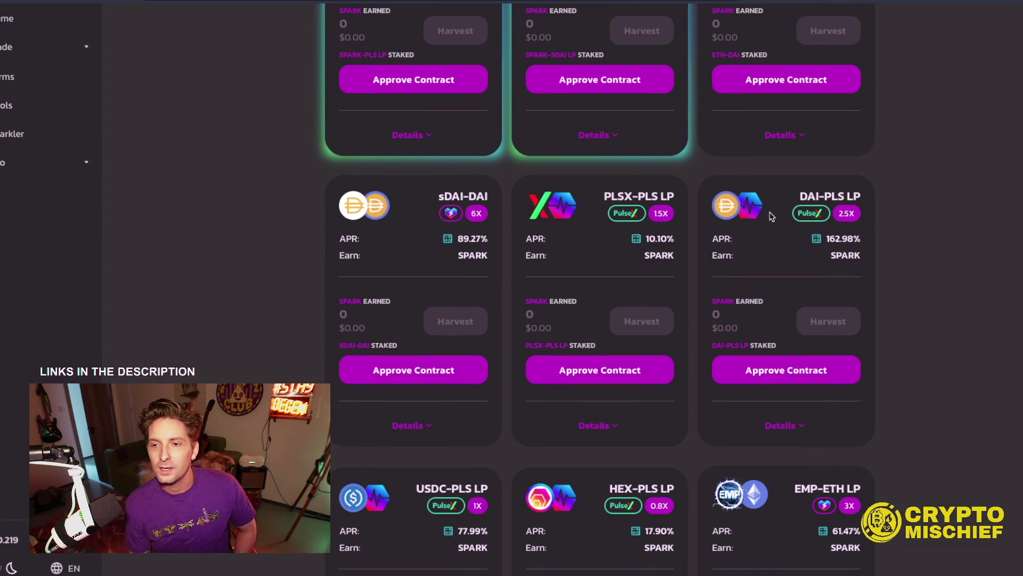
{"action": "left_click", "coordinate": [802, 371]}
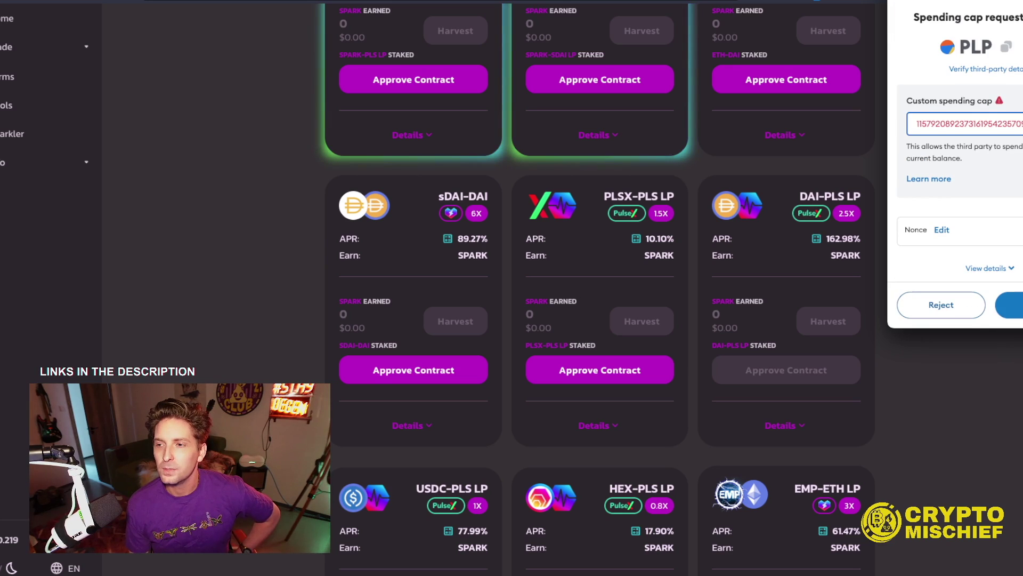
{"action": "left_click", "coordinate": [1022, 124]}
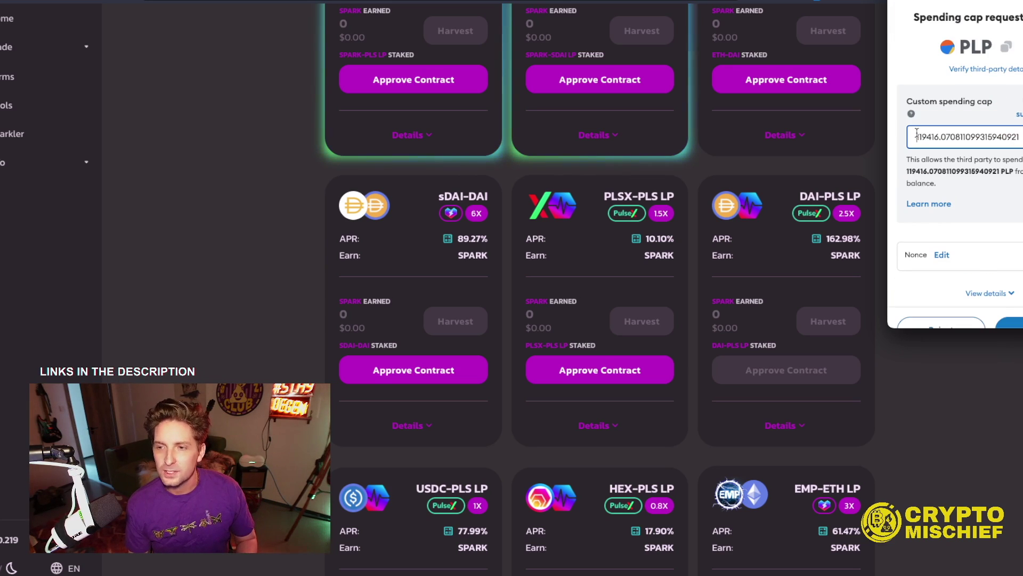
{"action": "type", "text": "1"}
{"action": "scroll", "coordinate": [959, 197], "scroll_direction": "down", "scroll_amount": 2}
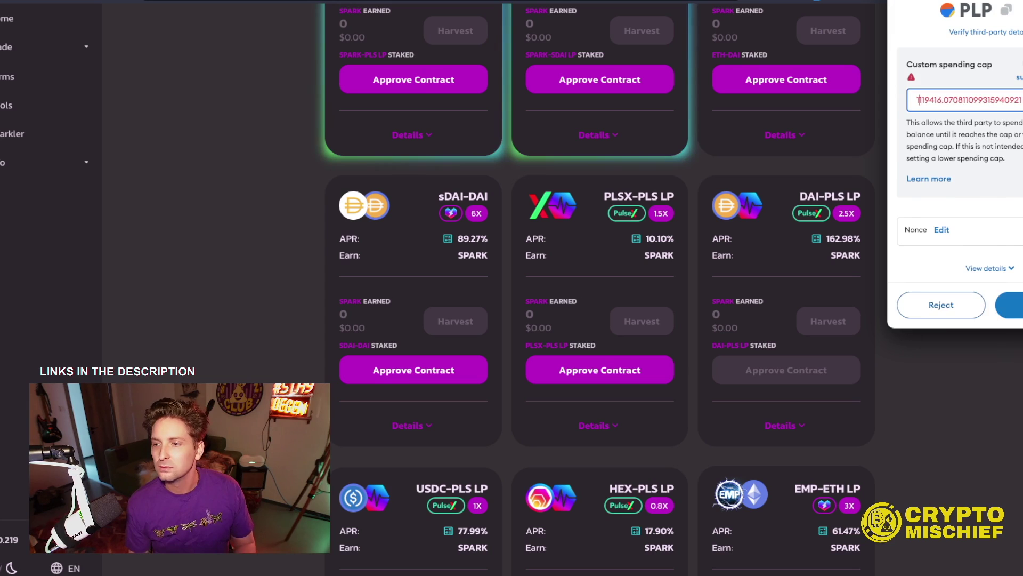
{"action": "left_click", "coordinate": [1016, 305]}
{"action": "scroll", "coordinate": [959, 197], "scroll_direction": "down", "scroll_amount": 2}
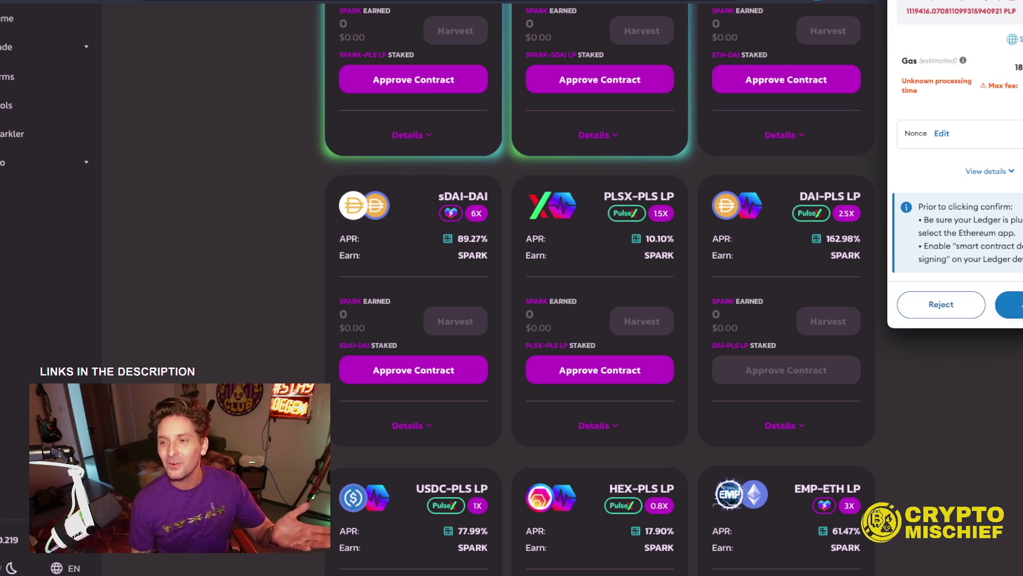
{"action": "left_click", "coordinate": [1012, 305]}
Expand the DAI-PLS LP farm's details, highlight its APR and examine the deposit and withdrawal fee
{"action": "left_click", "coordinate": [801, 425]}
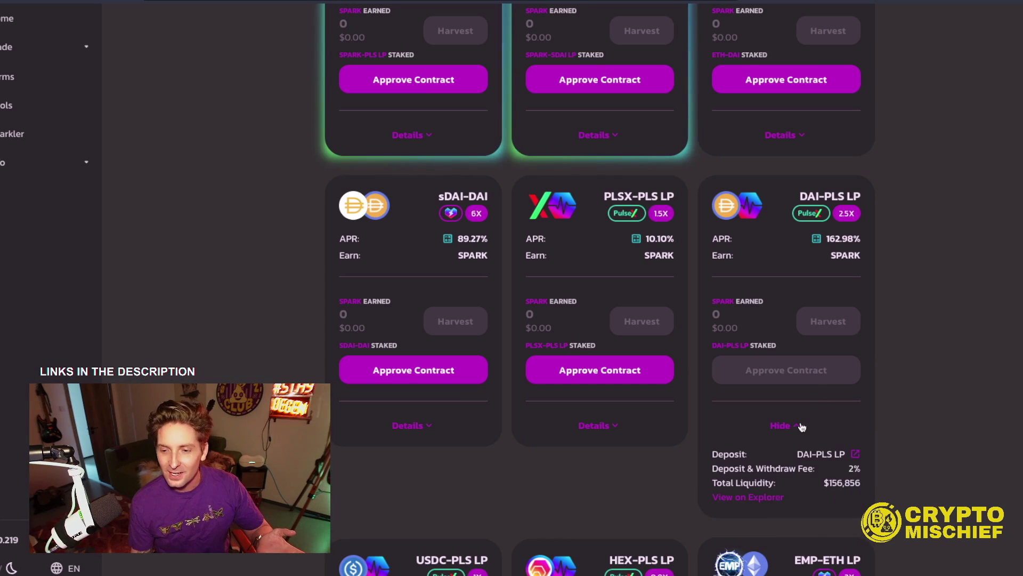
{"action": "scroll", "coordinate": [775, 418], "scroll_direction": "down", "scroll_amount": 2}
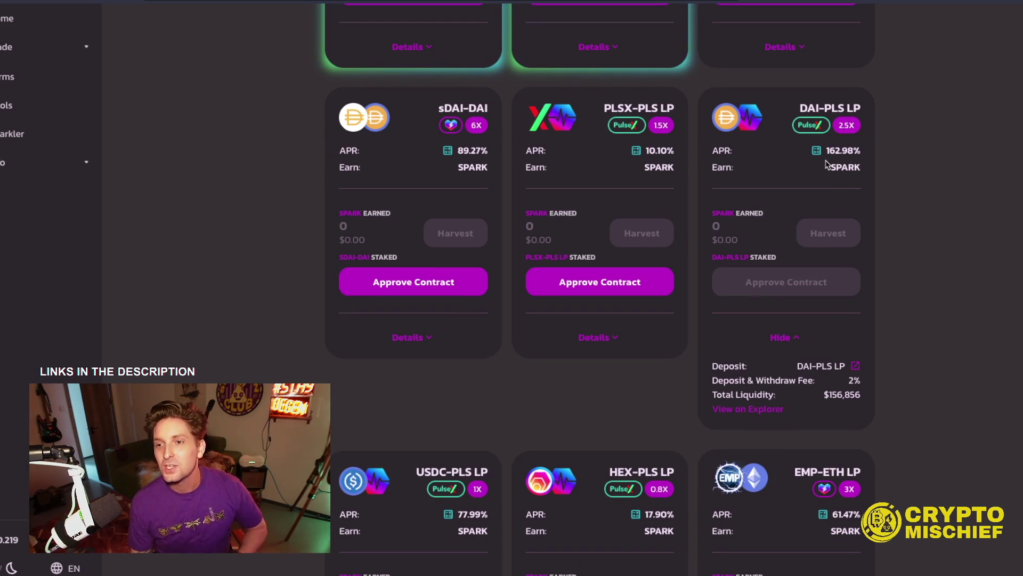
{"action": "left_click_drag", "start_coordinate": [826, 150], "coordinate": [888, 156]}
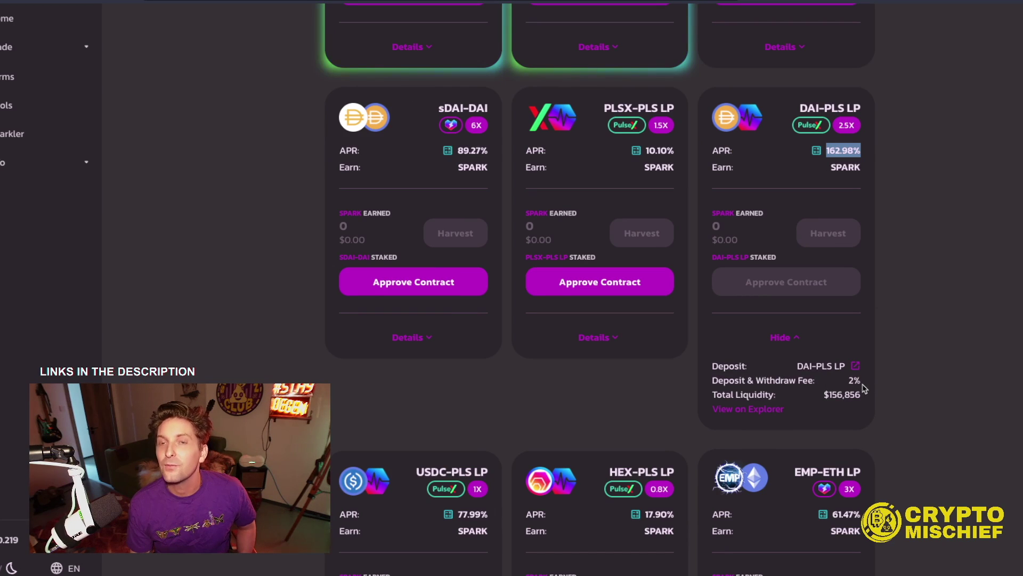
{"action": "left_click", "coordinate": [715, 379]}
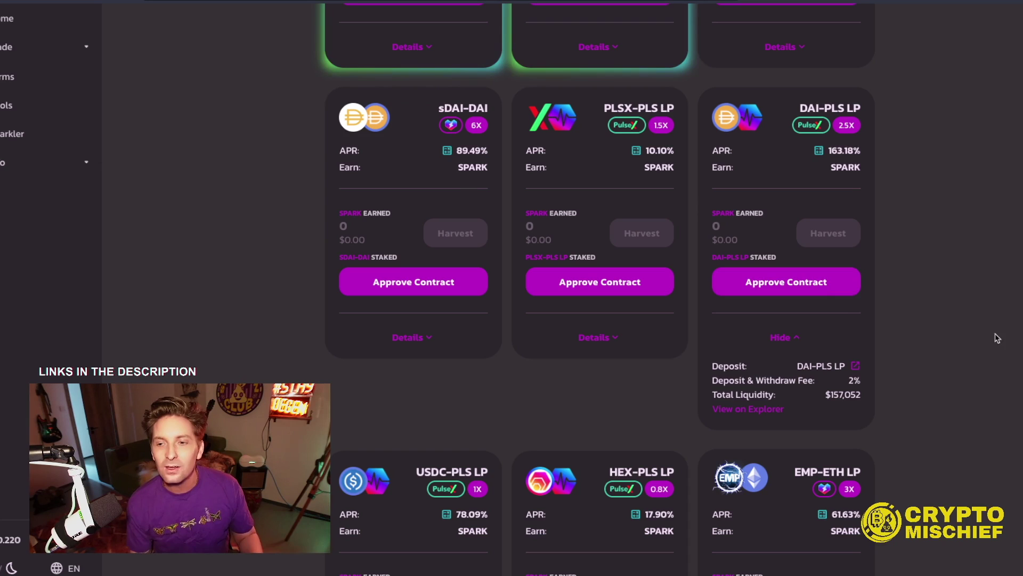
{"action": "scroll", "coordinate": [875, 282], "scroll_direction": "down", "scroll_amount": 1}
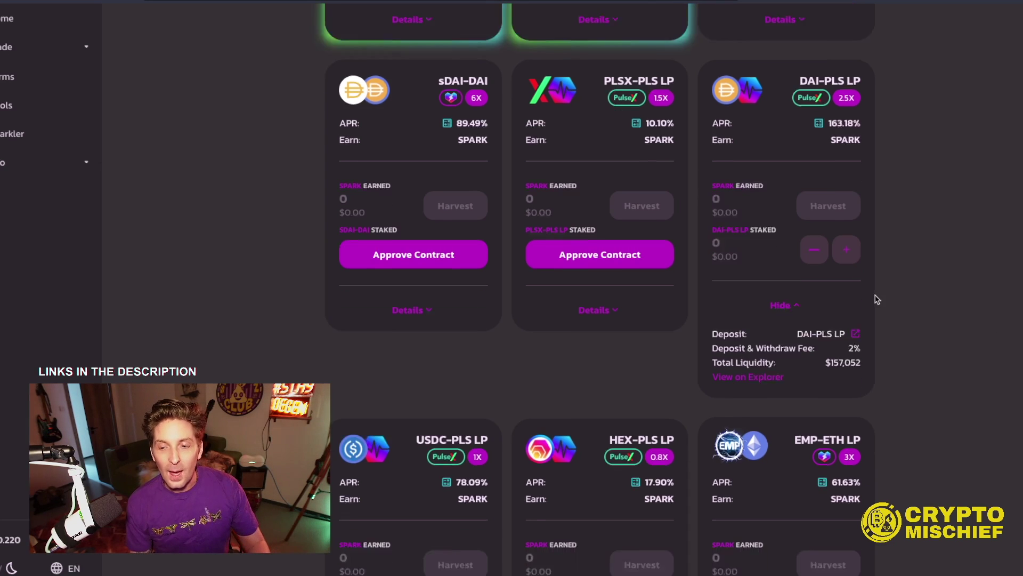
{"action": "scroll", "coordinate": [875, 299], "scroll_direction": "down", "scroll_amount": 2}
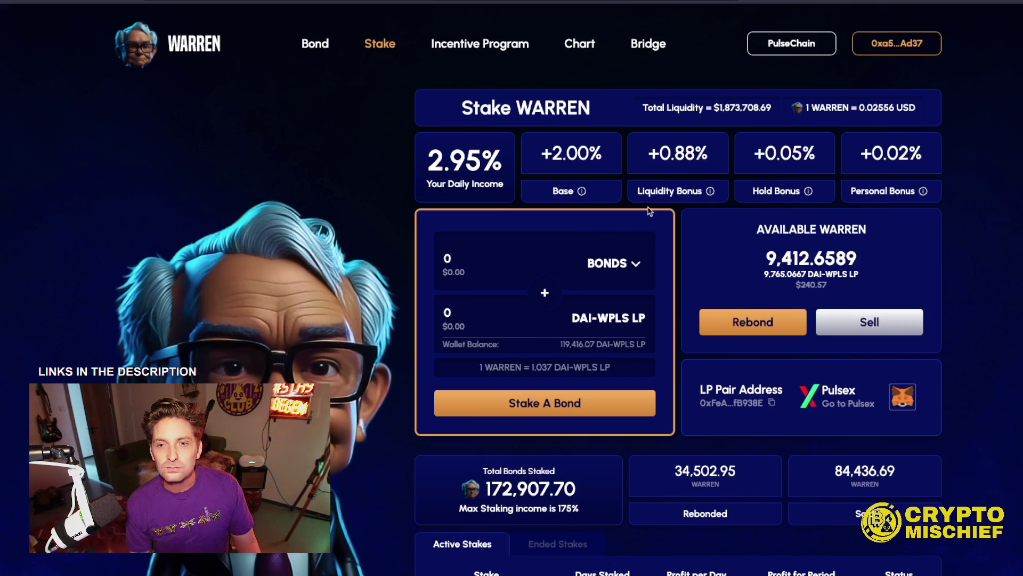
Switch to the Warren site and preview a 40-day bond using 41% of the DAI-WPLS LP balance
{"action": "scroll", "coordinate": [501, 259], "scroll_direction": "down", "scroll_amount": 3}
{"action": "scroll", "coordinate": [446, 123], "scroll_direction": "up", "scroll_amount": 3}
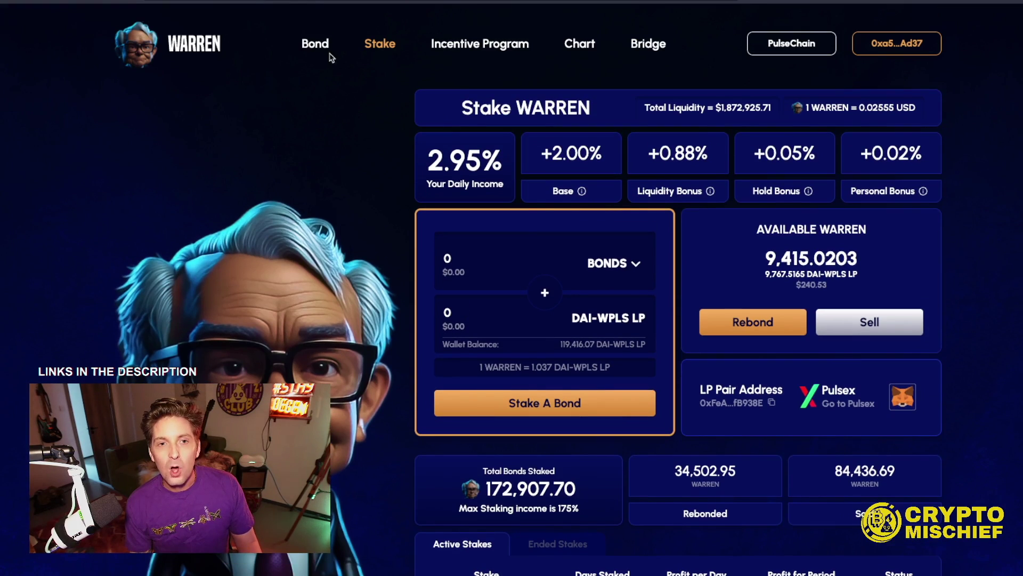
{"action": "left_click", "coordinate": [315, 44]}
{"action": "scroll", "coordinate": [736, 283], "scroll_direction": "down", "scroll_amount": 1}
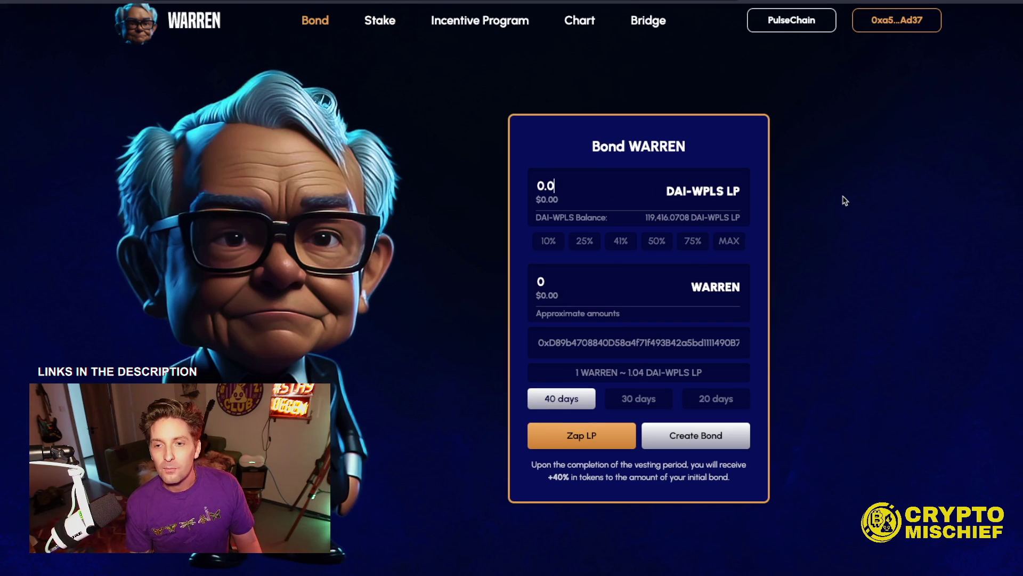
{"action": "left_click", "coordinate": [621, 241]}
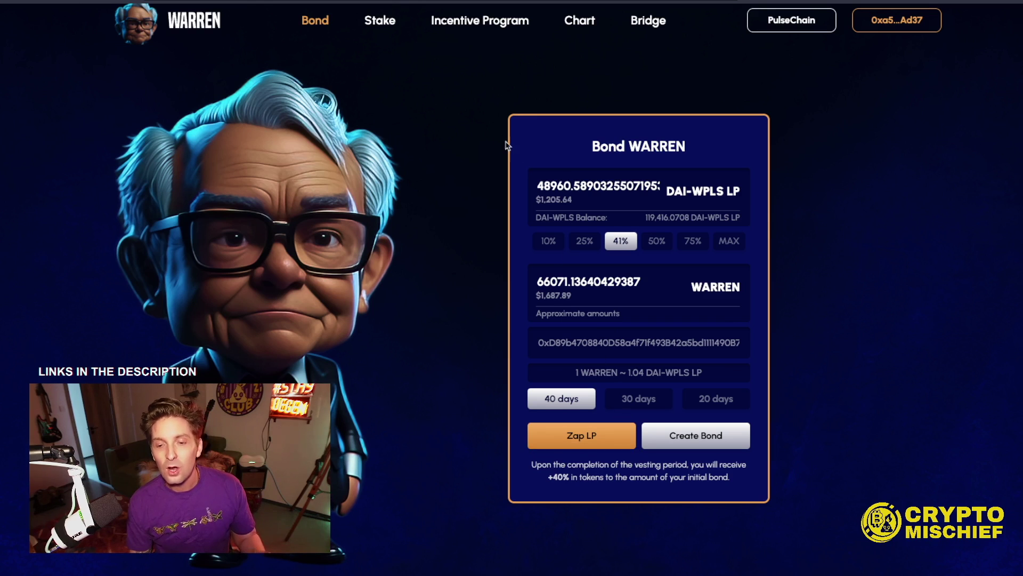
Return to the WARREN staking page, check the bond token selector and highlight the amount of available WARREN
{"action": "left_click", "coordinate": [376, 32]}
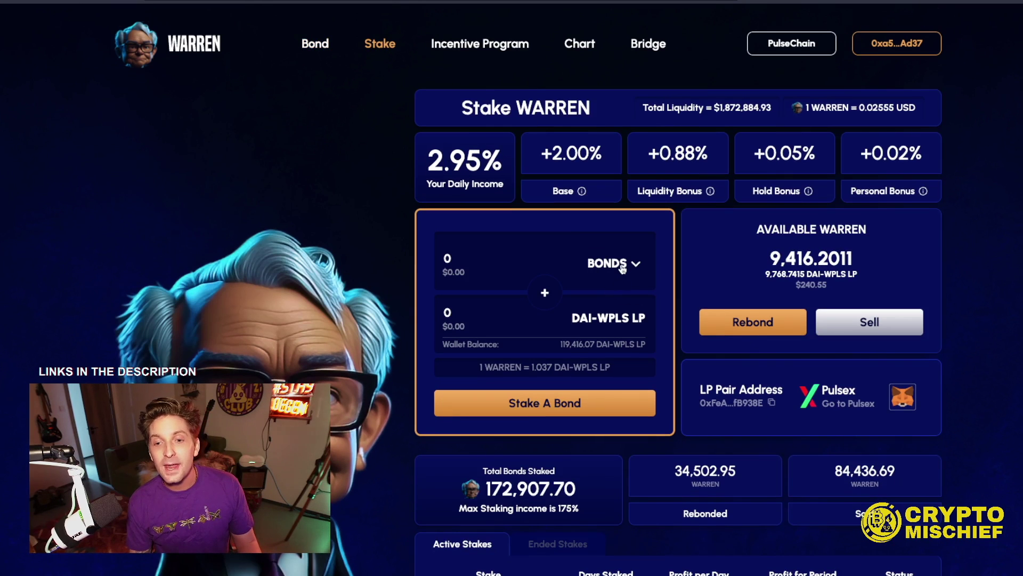
{"action": "left_click", "coordinate": [618, 264]}
{"action": "left_click", "coordinate": [618, 274]}
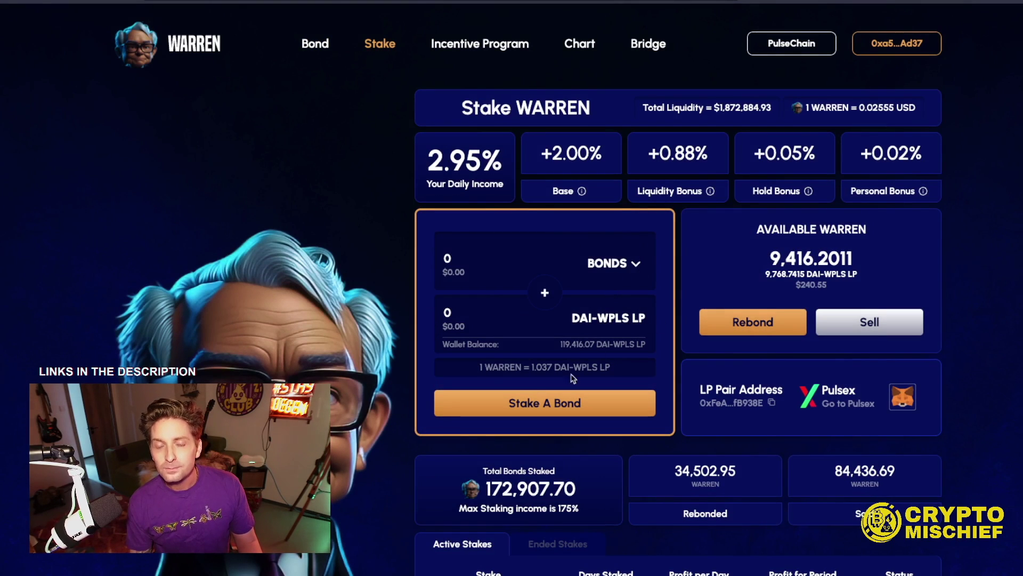
{"action": "scroll", "coordinate": [573, 379], "scroll_direction": "down", "scroll_amount": 1}
{"action": "left_click_drag", "start_coordinate": [770, 246], "coordinate": [893, 250]}
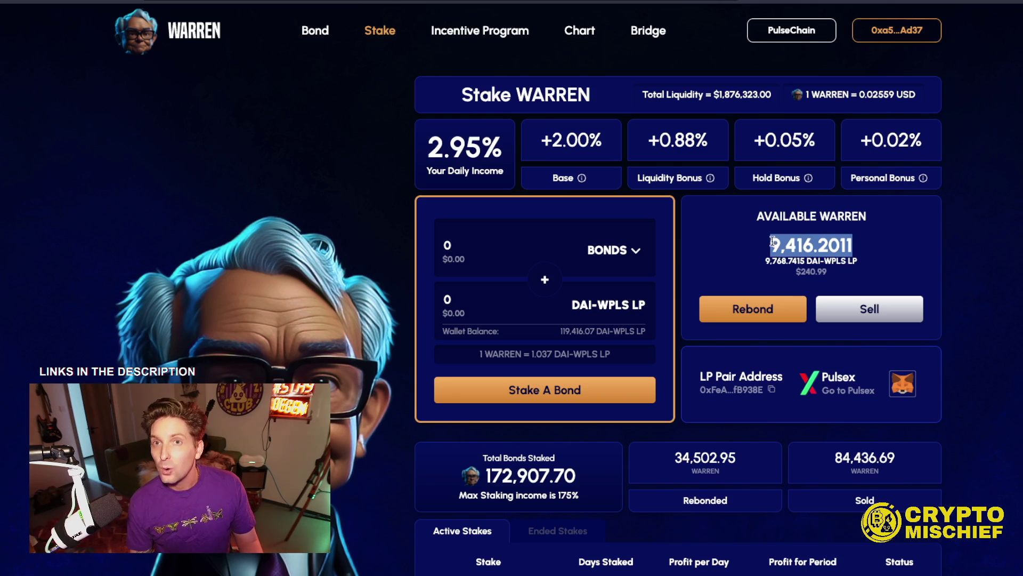
{"action": "left_click_drag", "start_coordinate": [770, 245], "coordinate": [854, 247]}
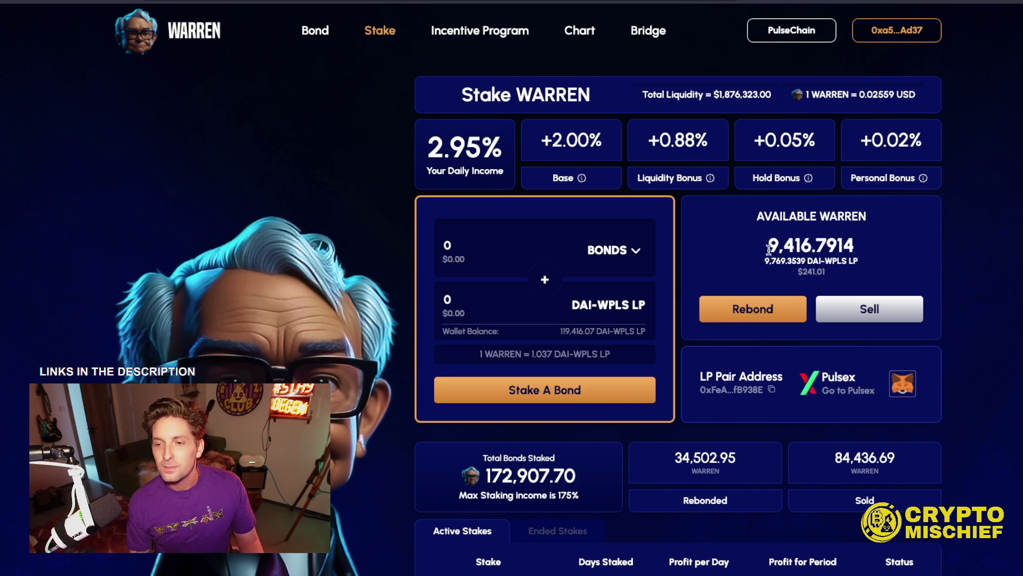
{"action": "left_click_drag", "start_coordinate": [764, 251], "coordinate": [886, 257]}
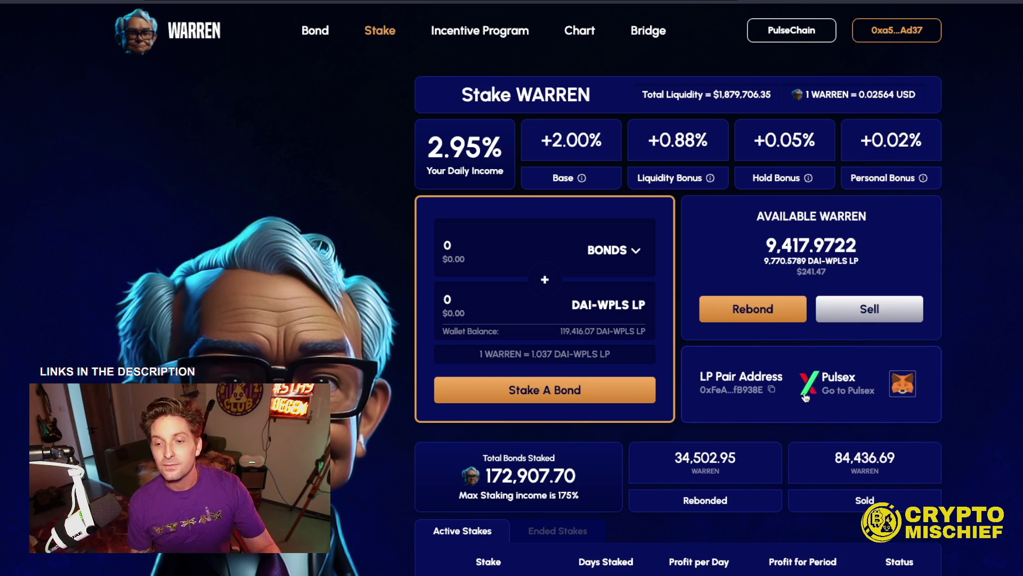
{"action": "scroll", "coordinate": [781, 359], "scroll_direction": "down", "scroll_amount": 1}
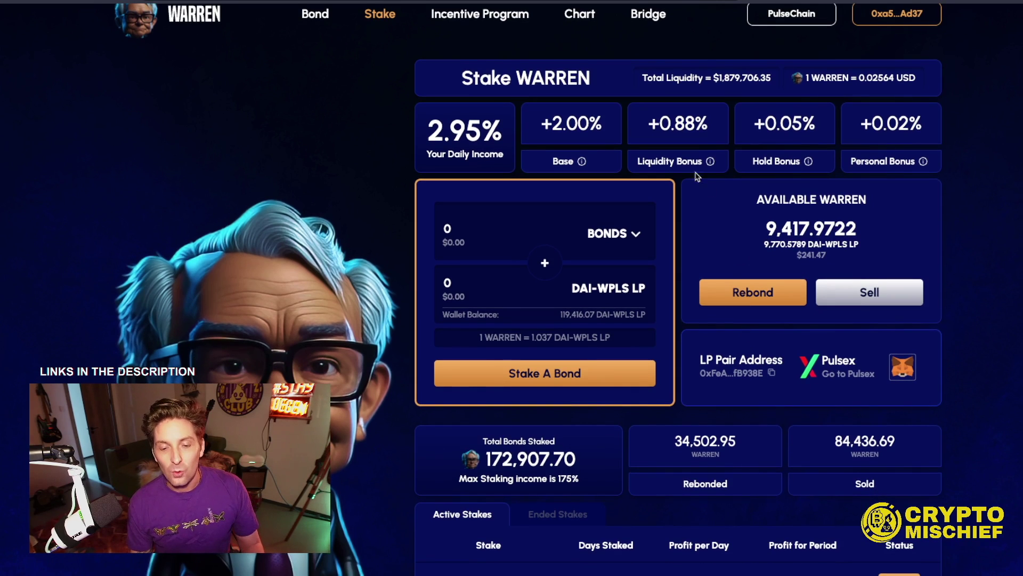
{"action": "scroll", "coordinate": [697, 176], "scroll_direction": "up", "scroll_amount": 1}
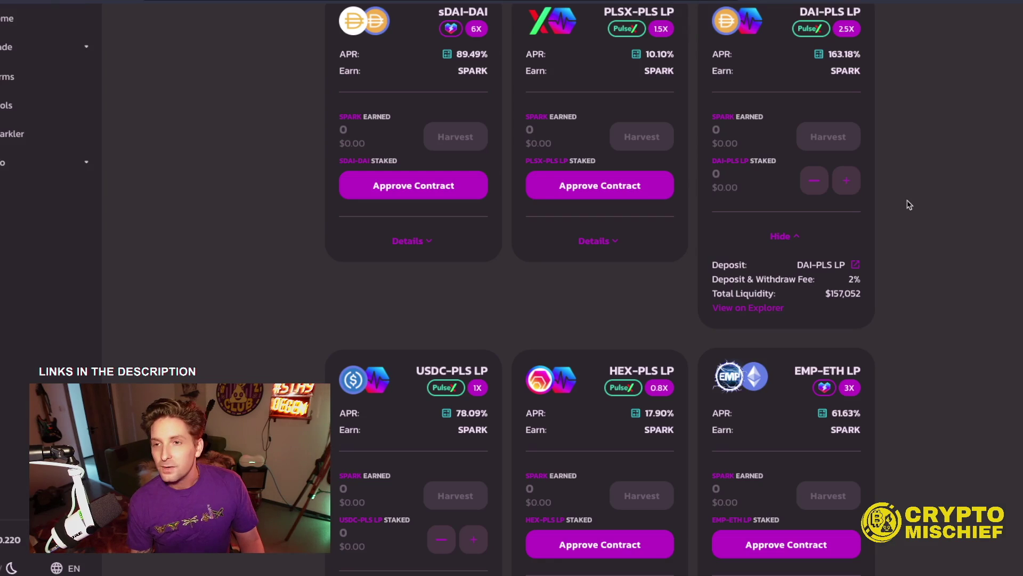
Back on the Sparkswap farms, deposit the maximum DAI-PLS LP tokens into the DAI-PLS LP farm and confirm it in the wallet
{"action": "scroll", "coordinate": [909, 205], "scroll_direction": "up", "scroll_amount": 4}
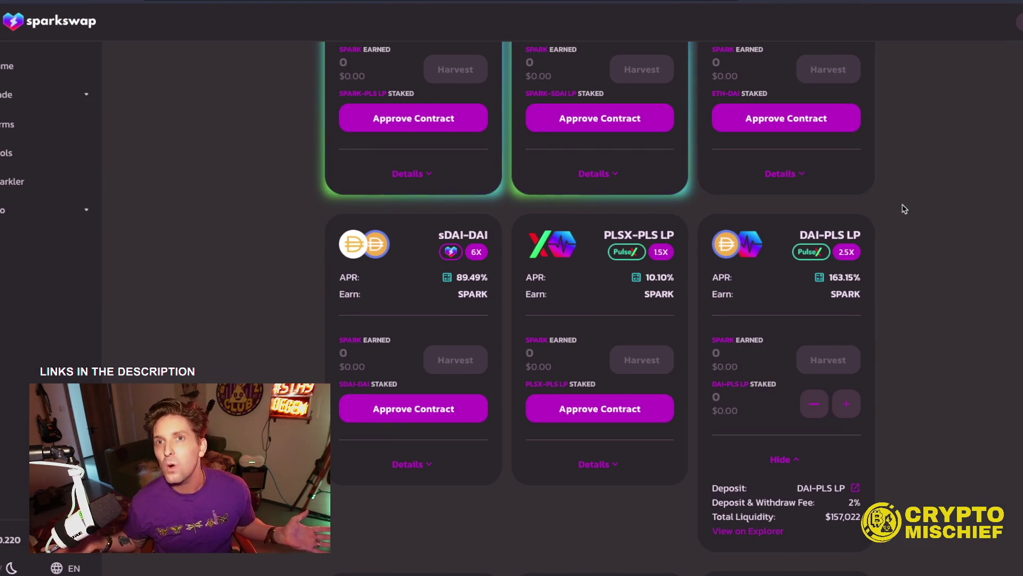
{"action": "left_click", "coordinate": [847, 405]}
{"action": "left_click", "coordinate": [618, 311]}
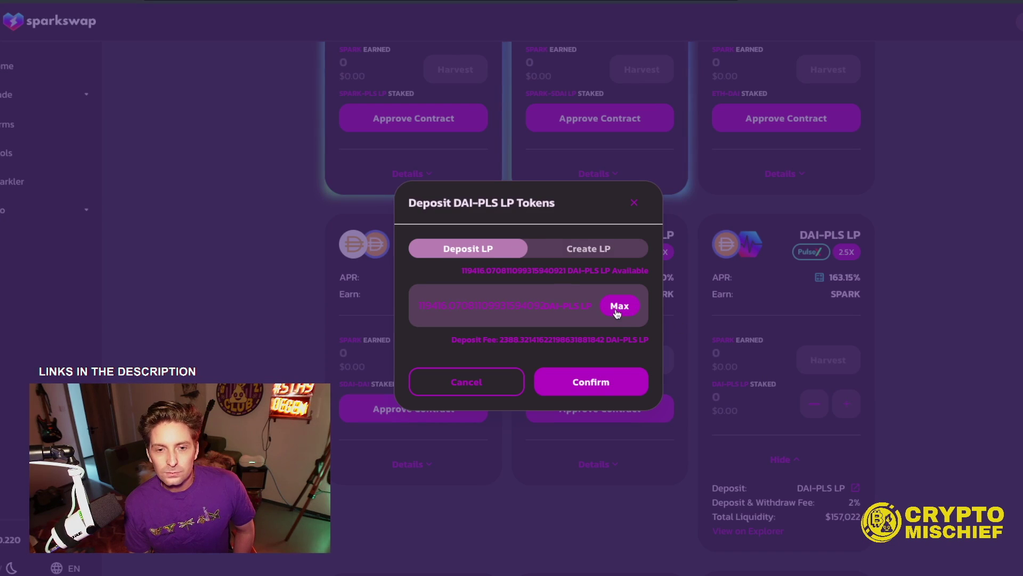
{"action": "left_click", "coordinate": [590, 389]}
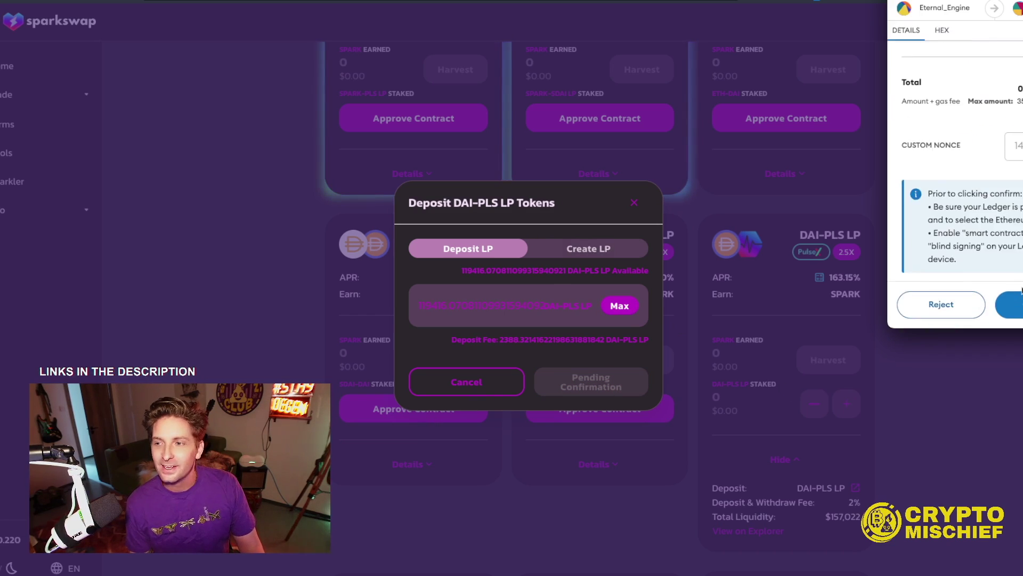
{"action": "left_click", "coordinate": [1009, 305]}
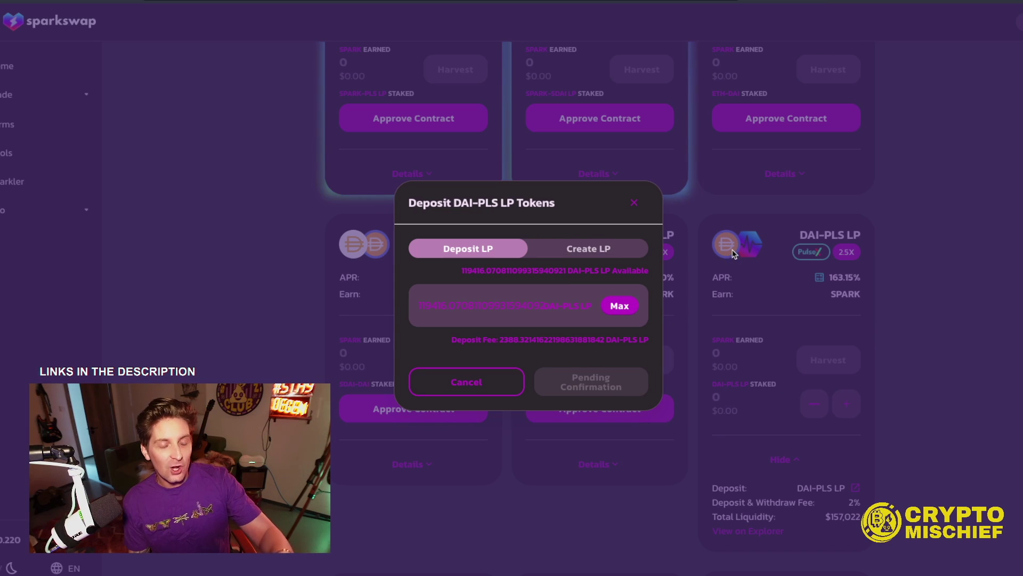